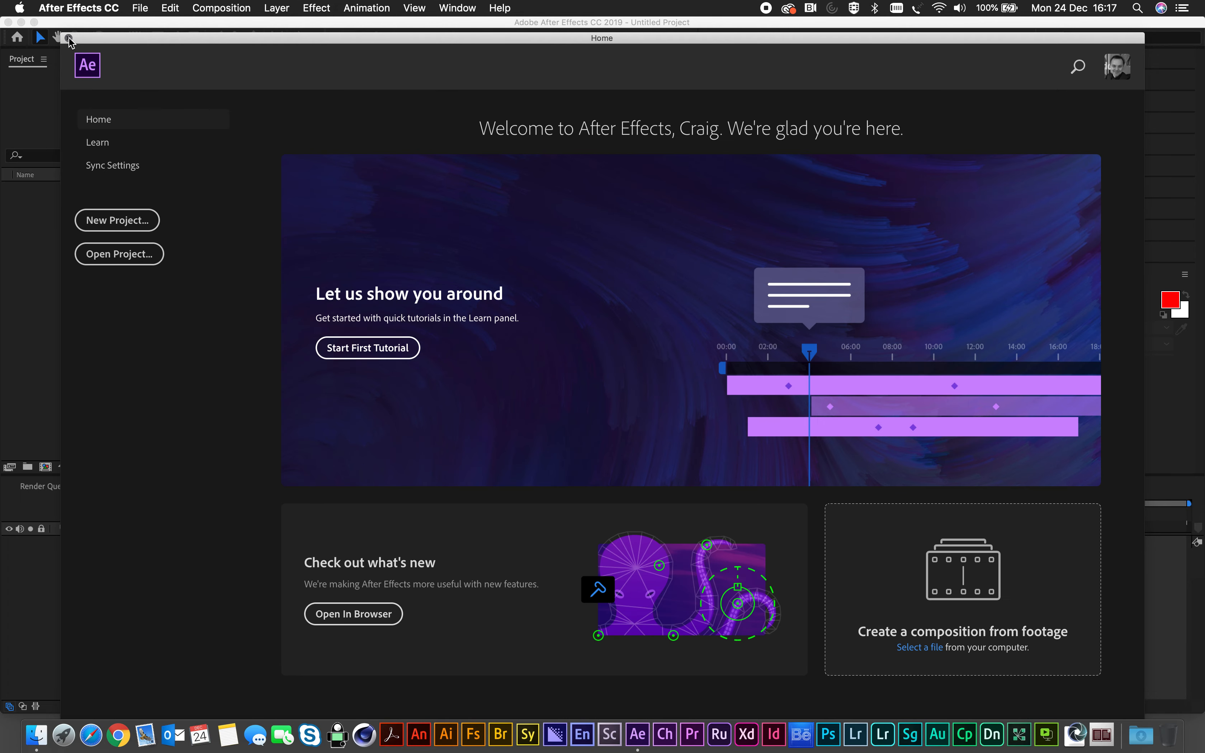
Import 20181108_102749A.mp4 from the Desktop with the option to create a composition from it.
{"action": "left_click", "coordinate": [69, 38]}
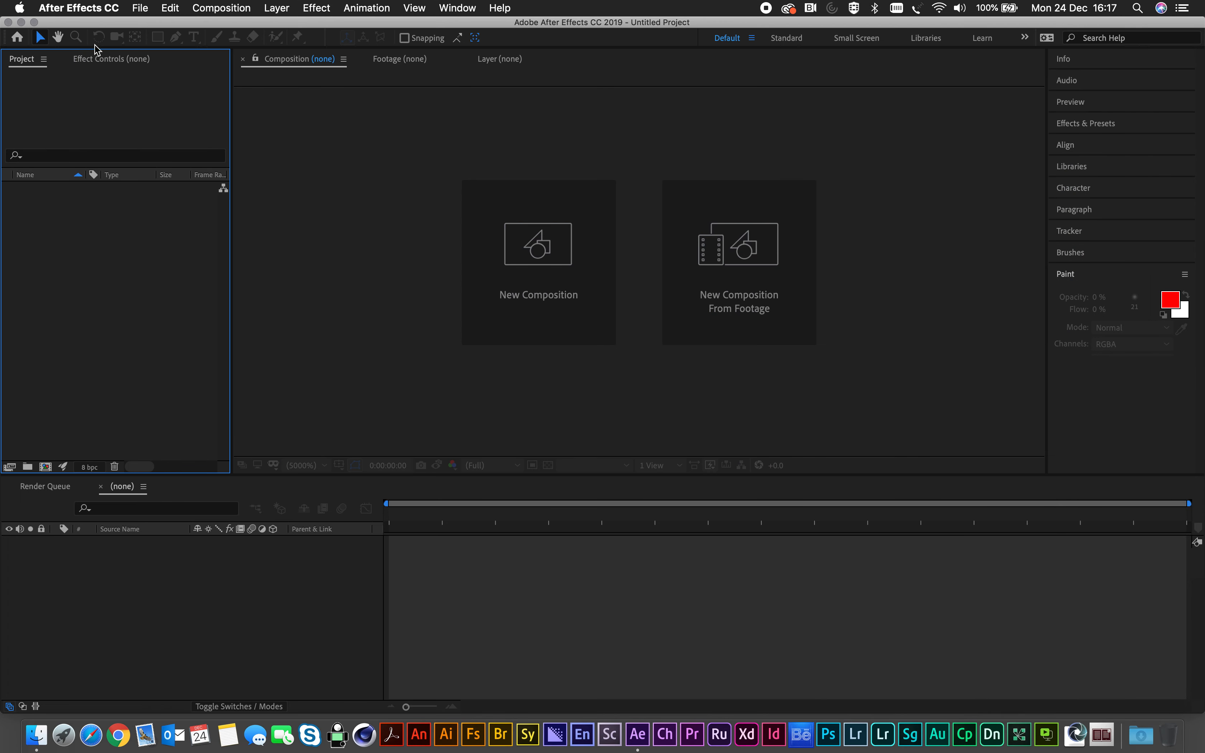
{"action": "left_click", "coordinate": [140, 8]}
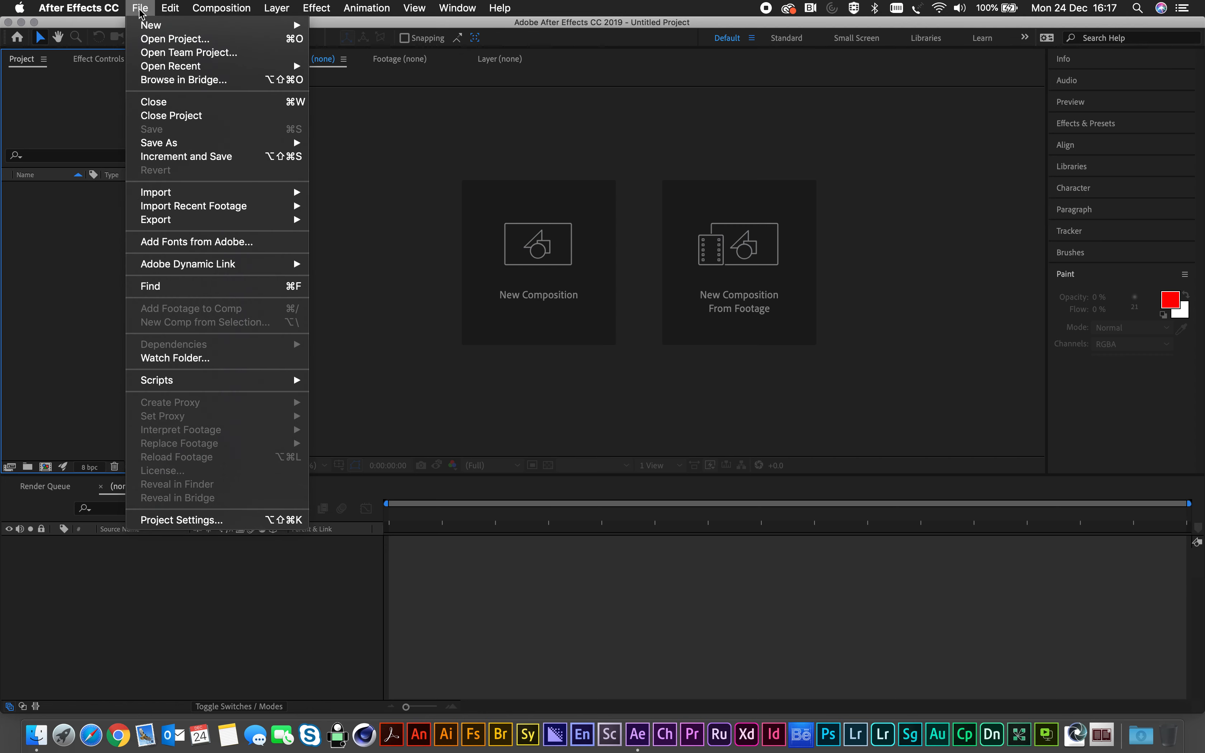
{"action": "mouse_move", "coordinate": [180, 194]}
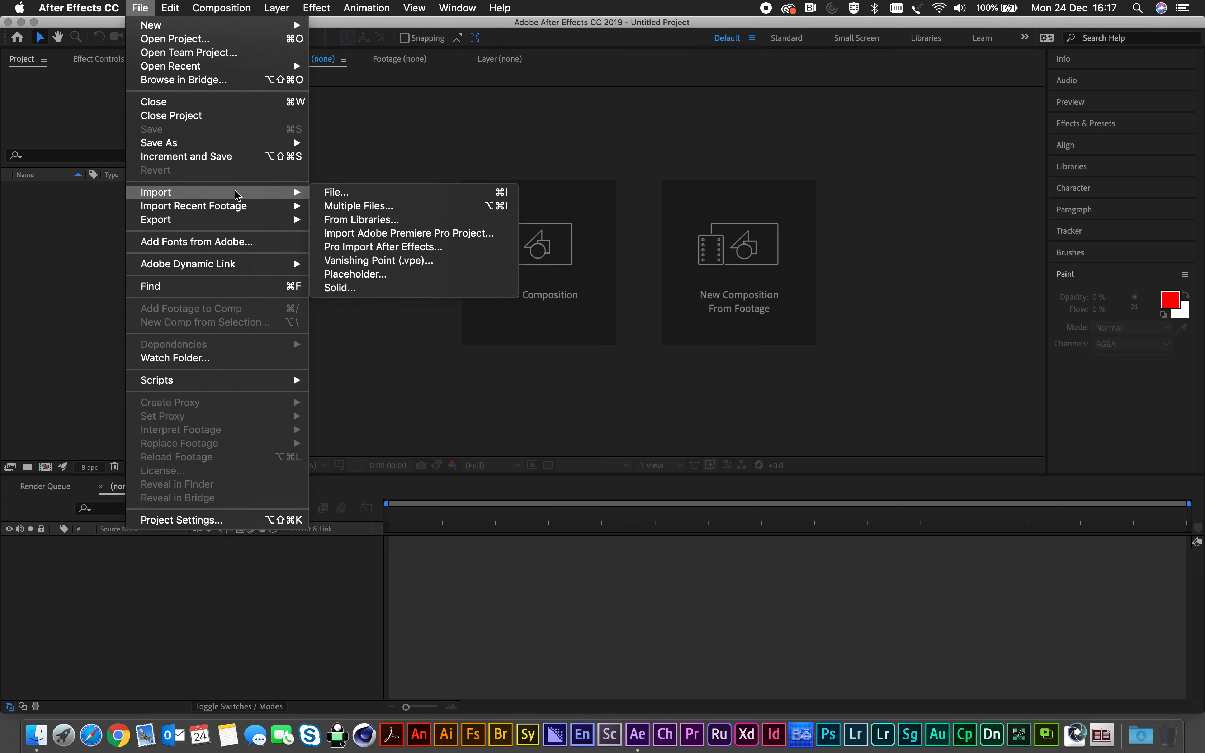
{"action": "left_click", "coordinate": [347, 194]}
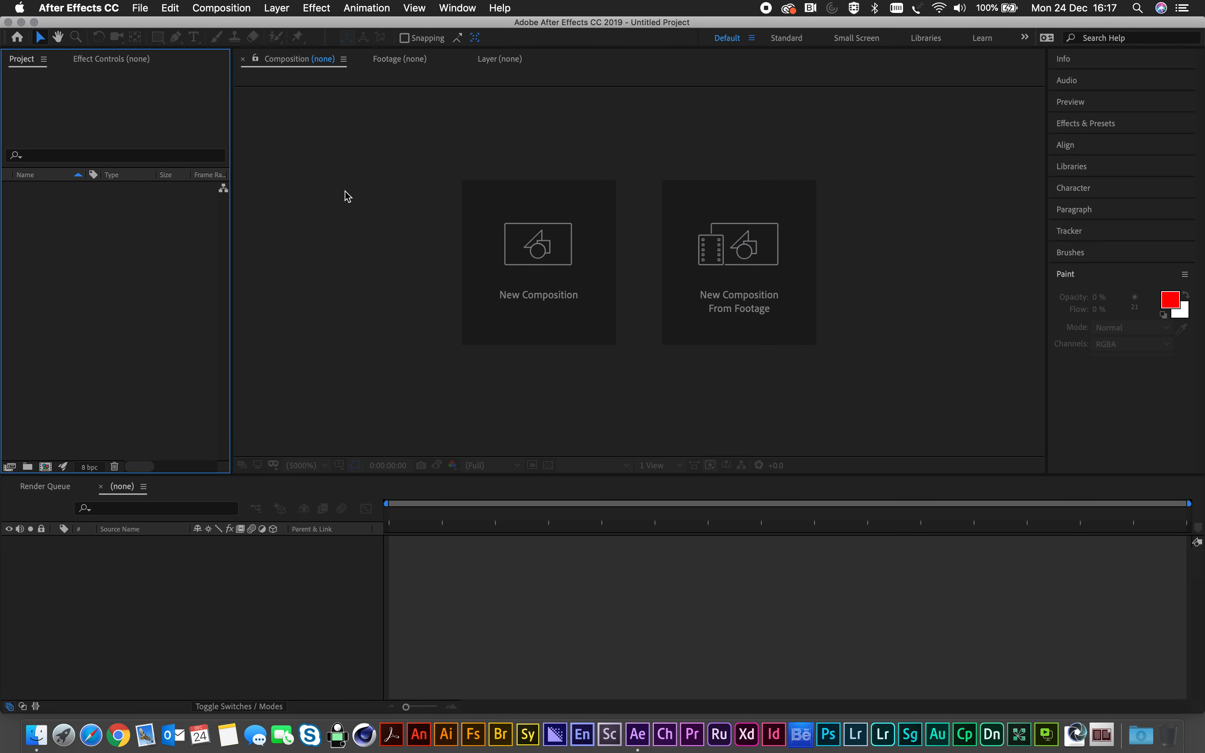
{"action": "left_click", "coordinate": [508, 181]}
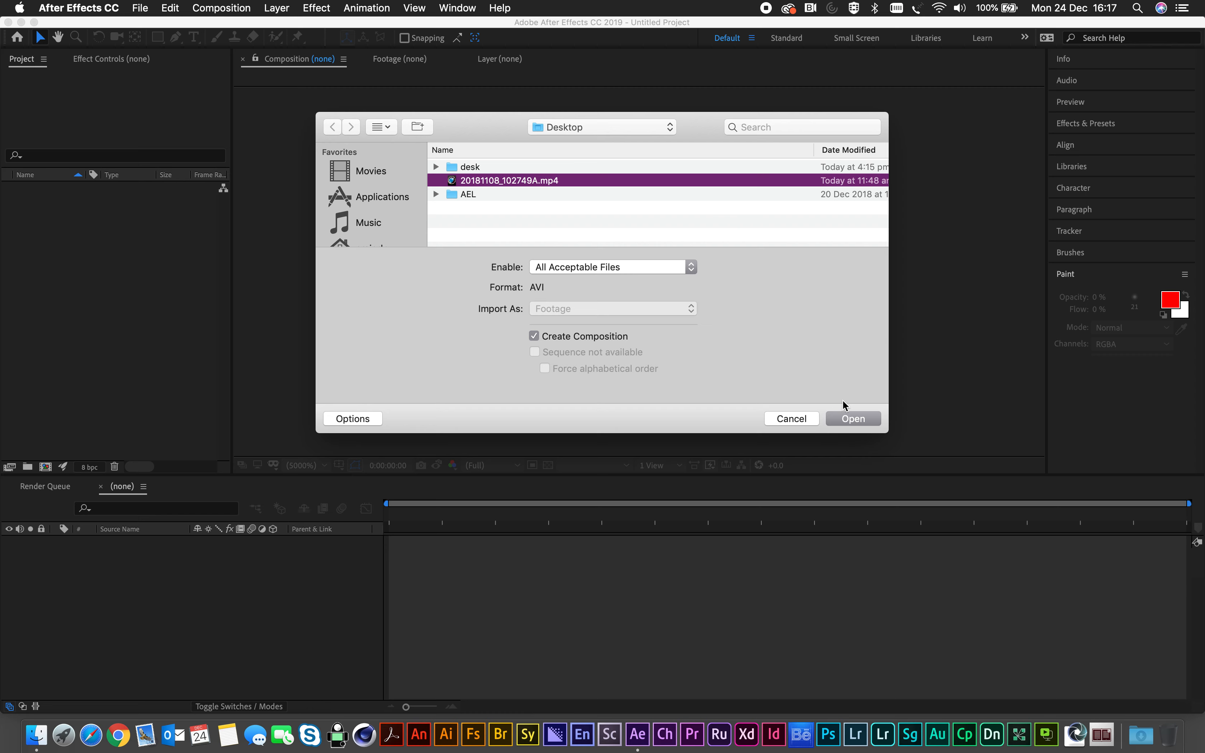
{"action": "left_click", "coordinate": [856, 422]}
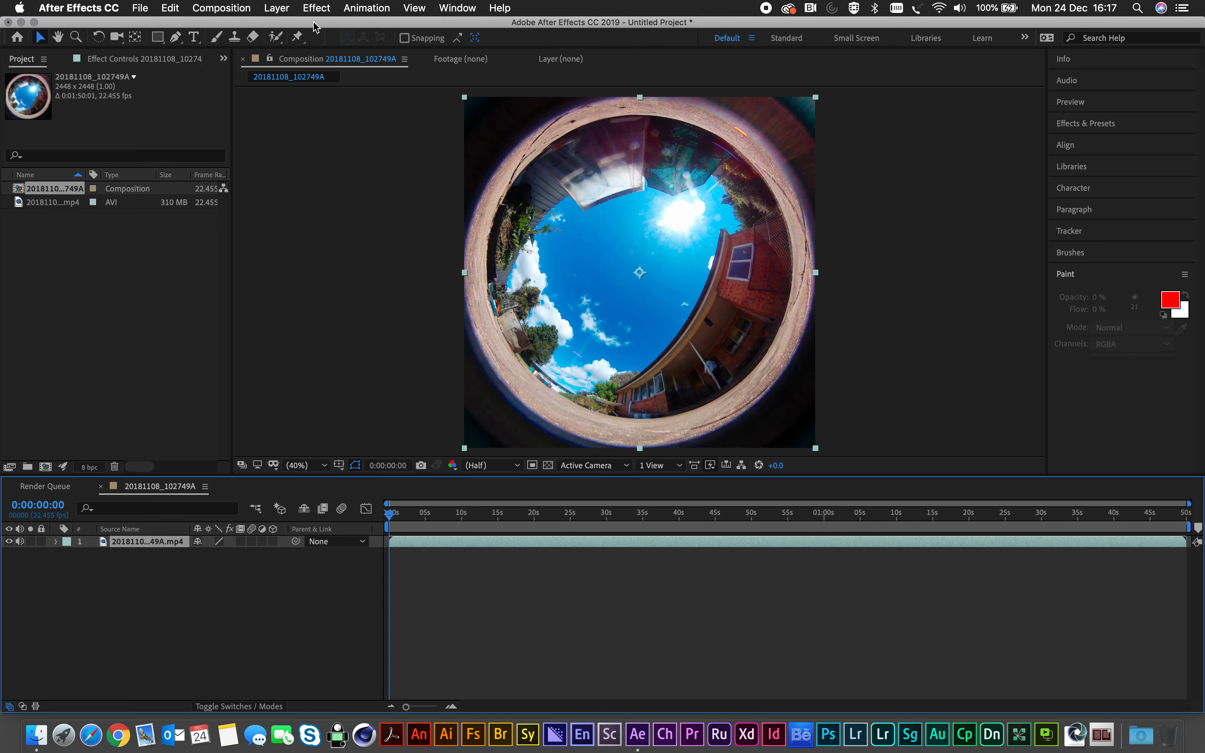
Apply the Polar Coordinates distortion to the footage layer with 100% interpolation and the Polar to Rect conversion.
{"action": "left_click", "coordinate": [316, 9]}
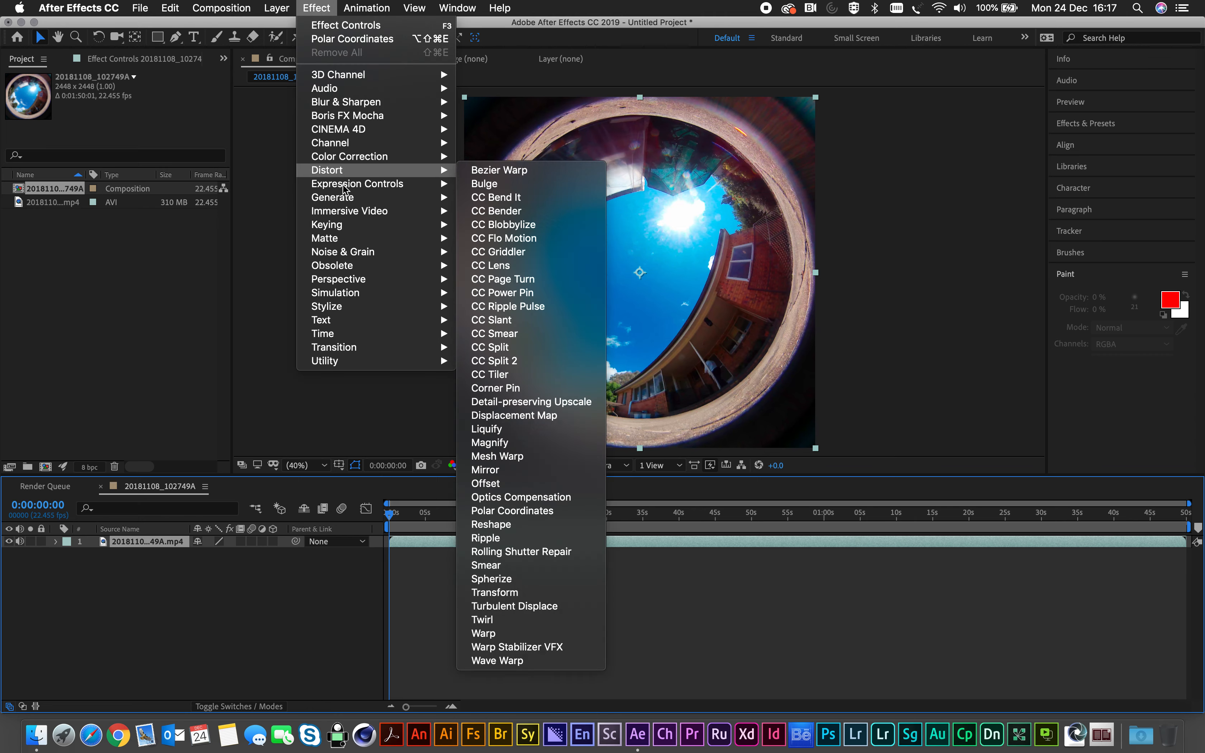
{"action": "mouse_move", "coordinate": [357, 169]}
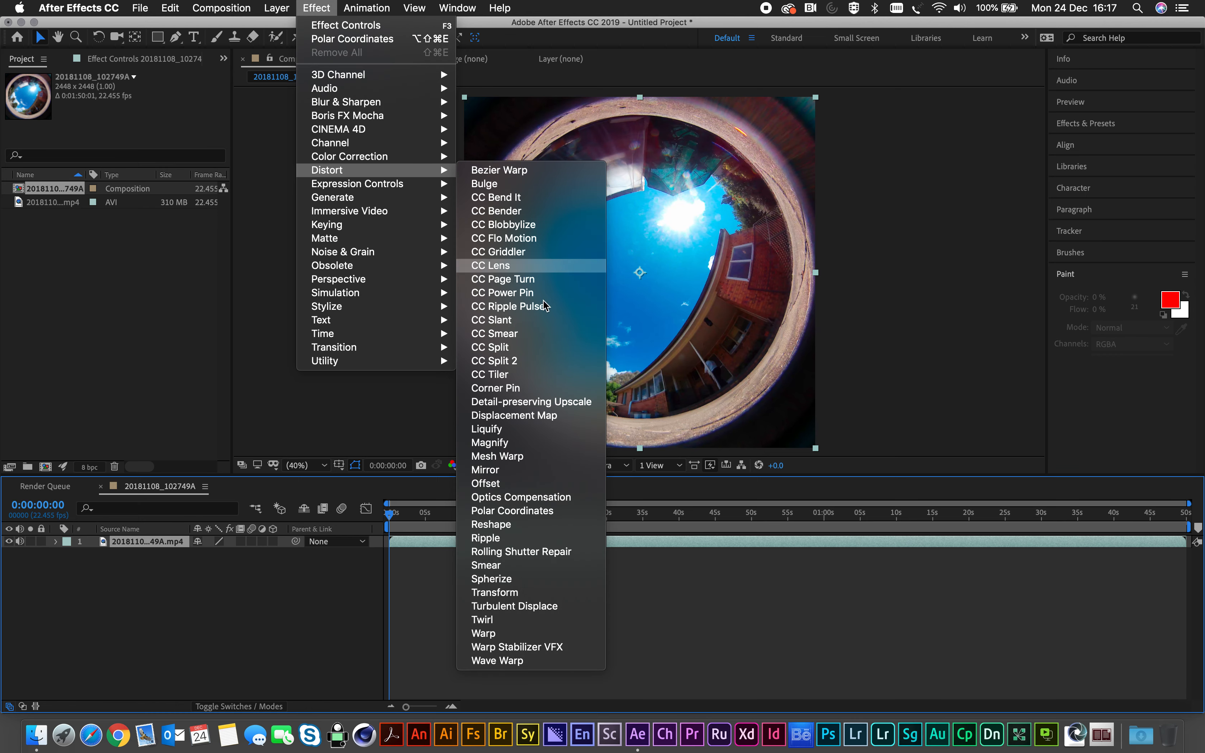
{"action": "left_click", "coordinate": [538, 516]}
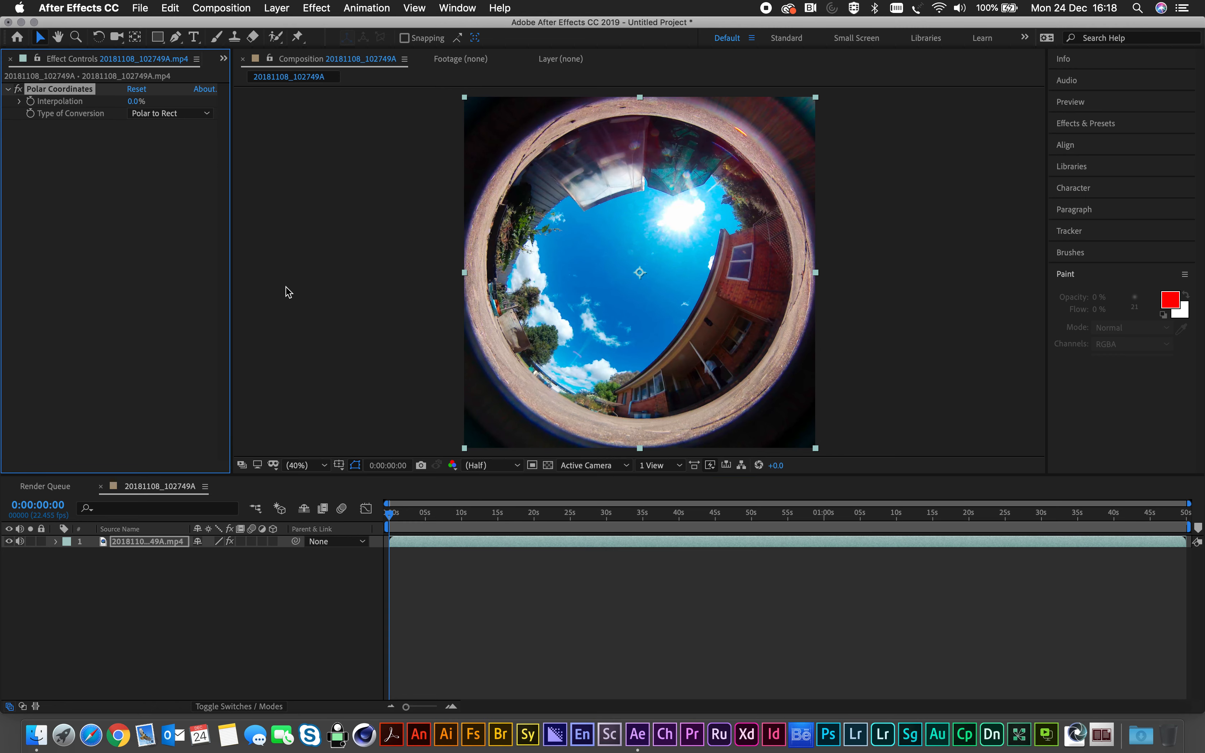
{"action": "left_click", "coordinate": [135, 101]}
{"action": "type", "text": "100"}
{"action": "left_click", "coordinate": [159, 113]}
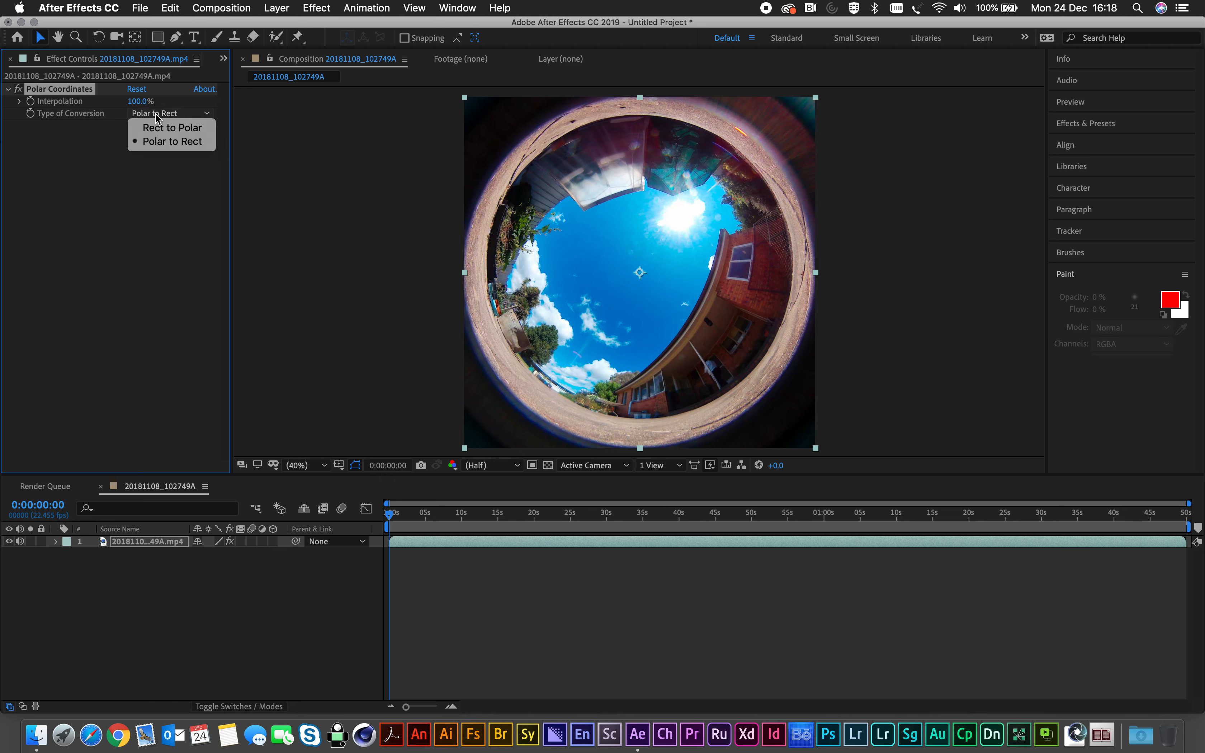
{"action": "left_click", "coordinate": [158, 117]}
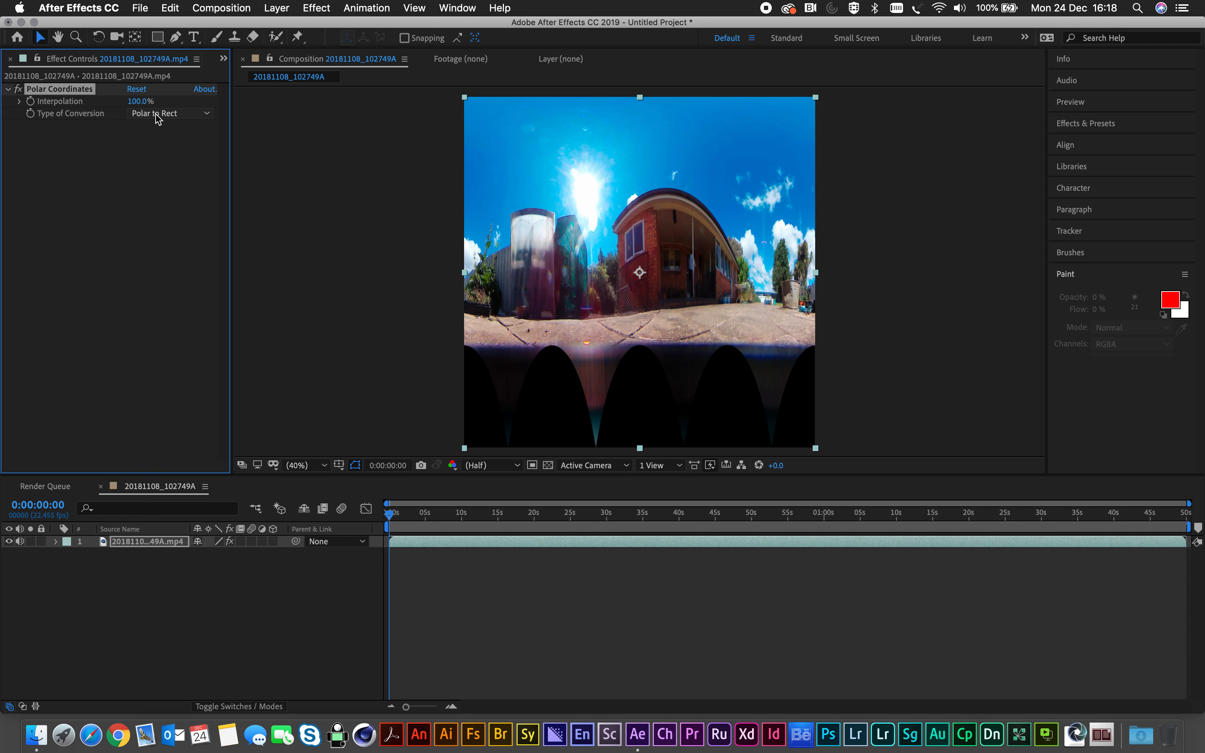
Try doubling the composition width with the aspect ratio still locked, and undo the change.
{"action": "left_click", "coordinate": [233, 13]}
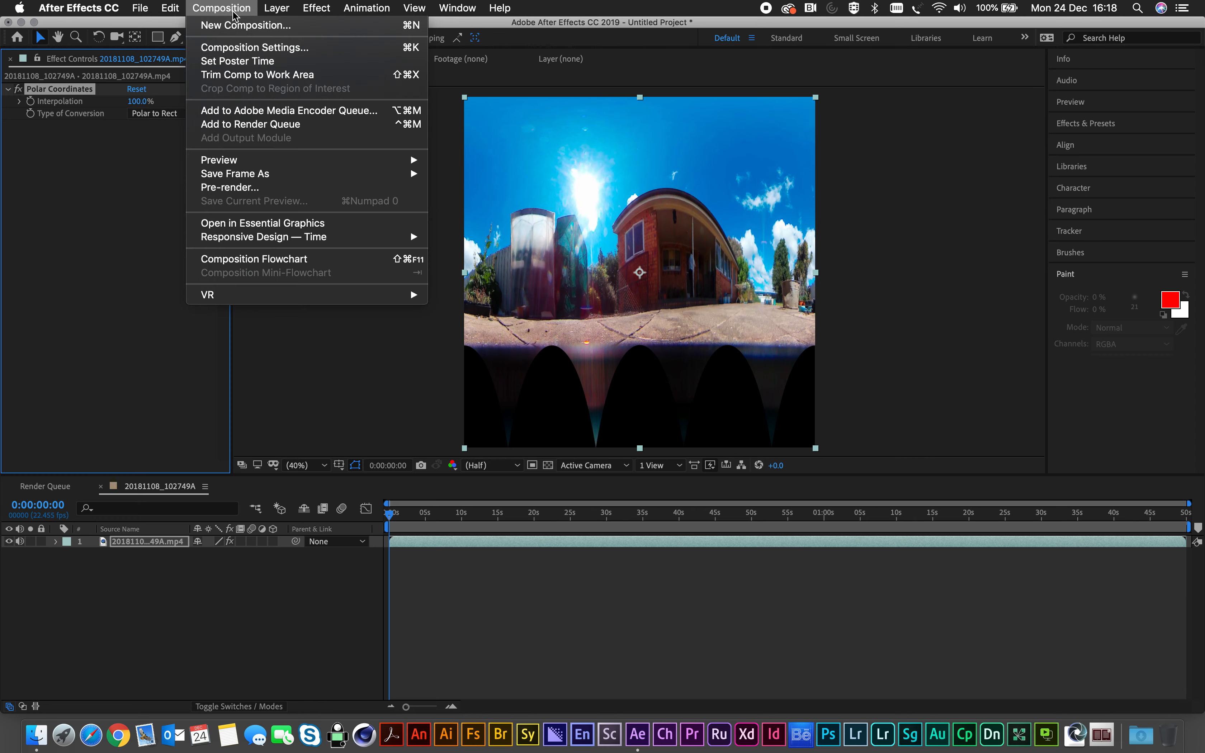
{"action": "left_click", "coordinate": [240, 48]}
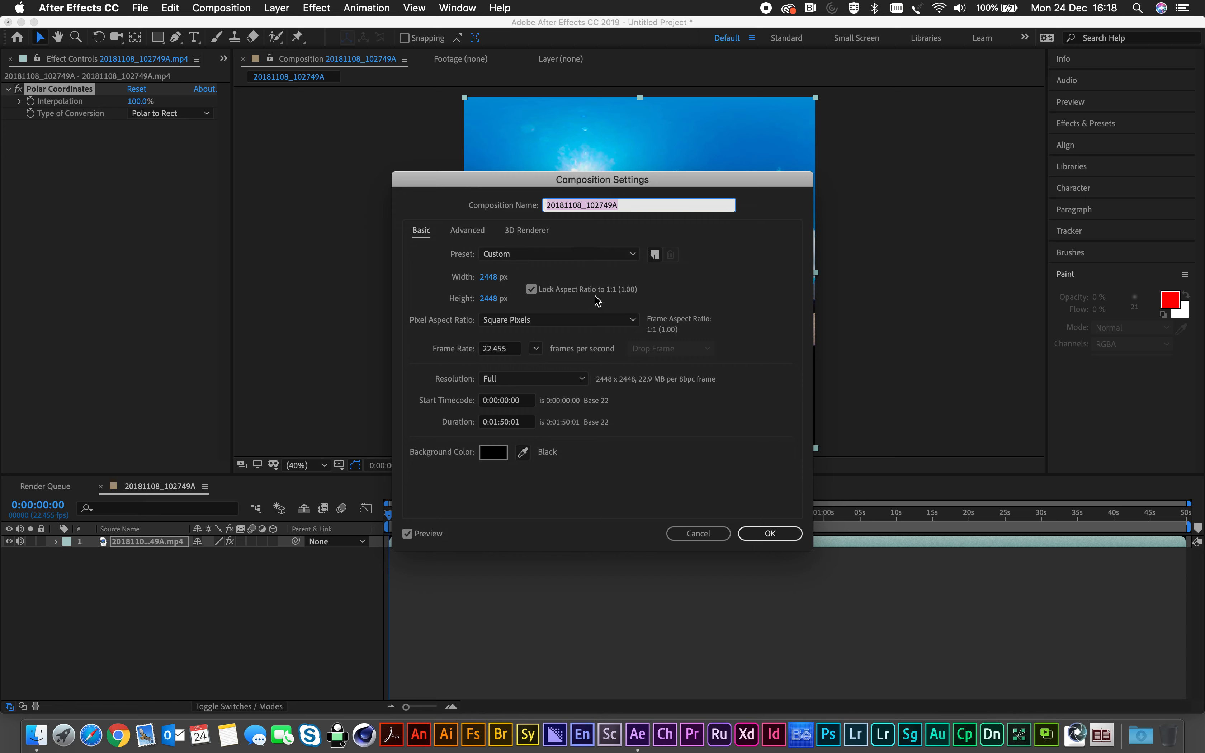
{"action": "left_click", "coordinate": [491, 279]}
{"action": "left_click", "coordinate": [506, 275]}
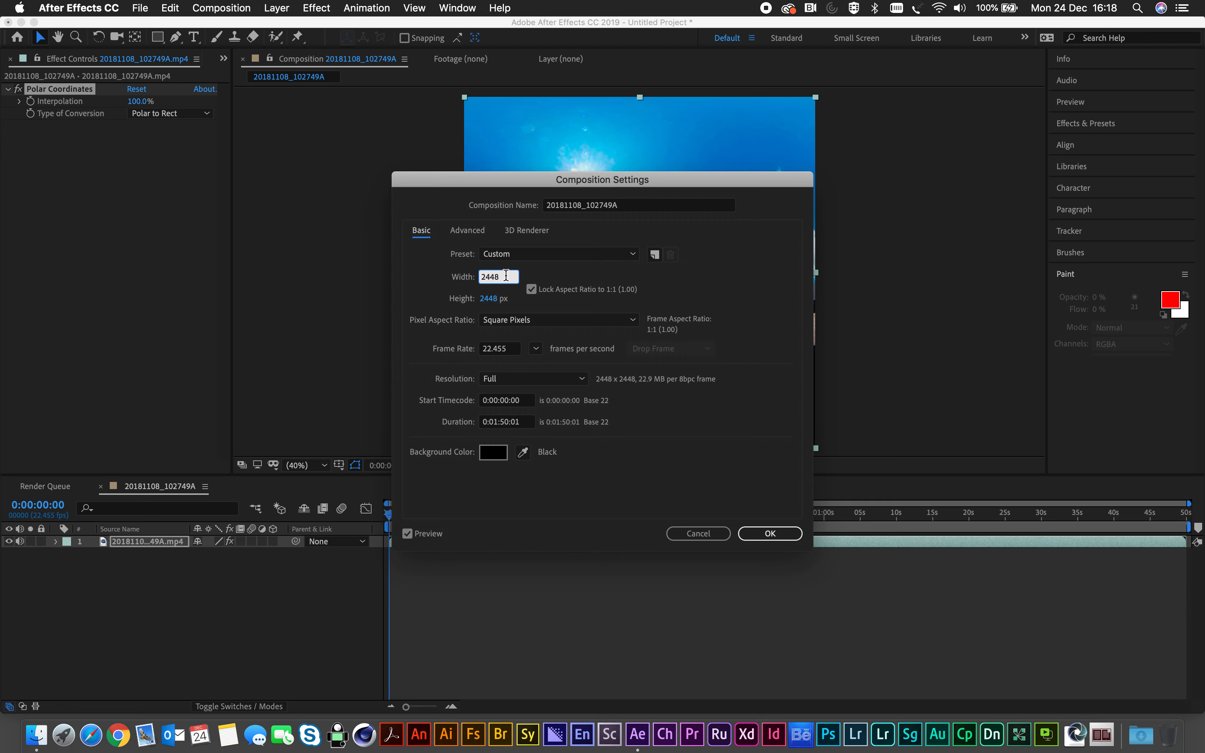
{"action": "type", "text": "*2"}
{"action": "key", "text": "Return"}
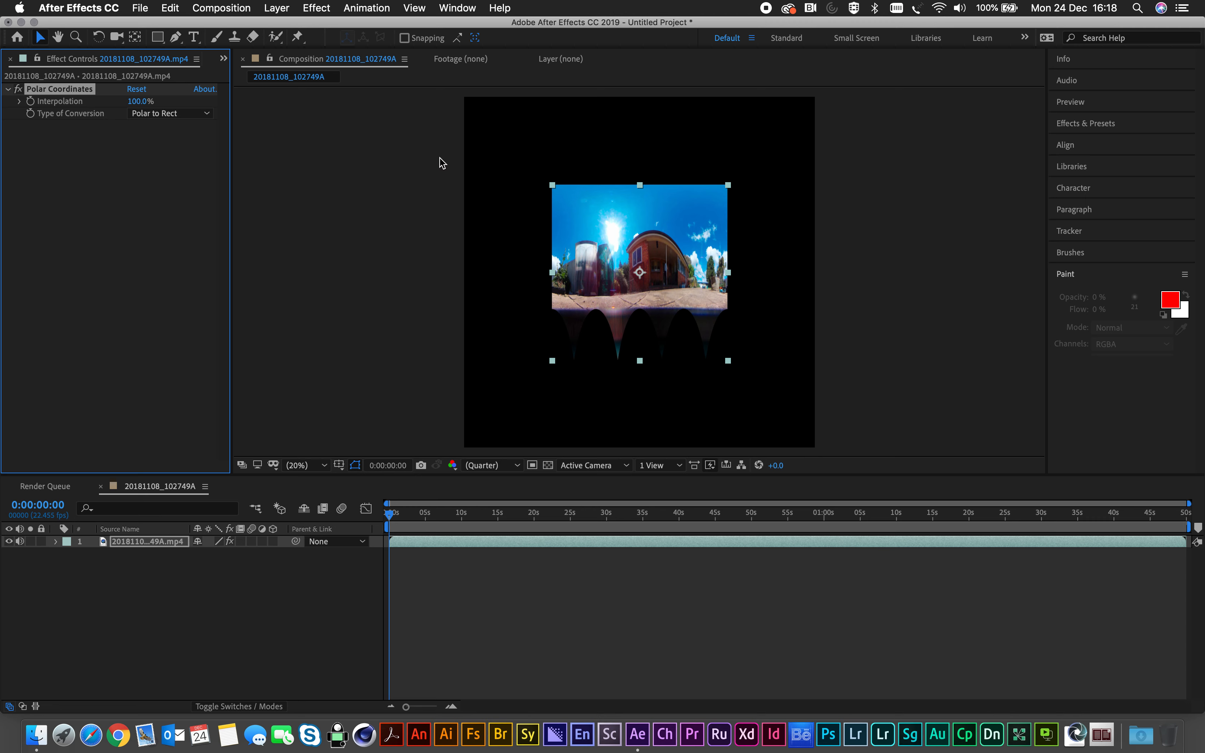
{"action": "left_click", "coordinate": [170, 8]}
{"action": "left_click", "coordinate": [182, 24]}
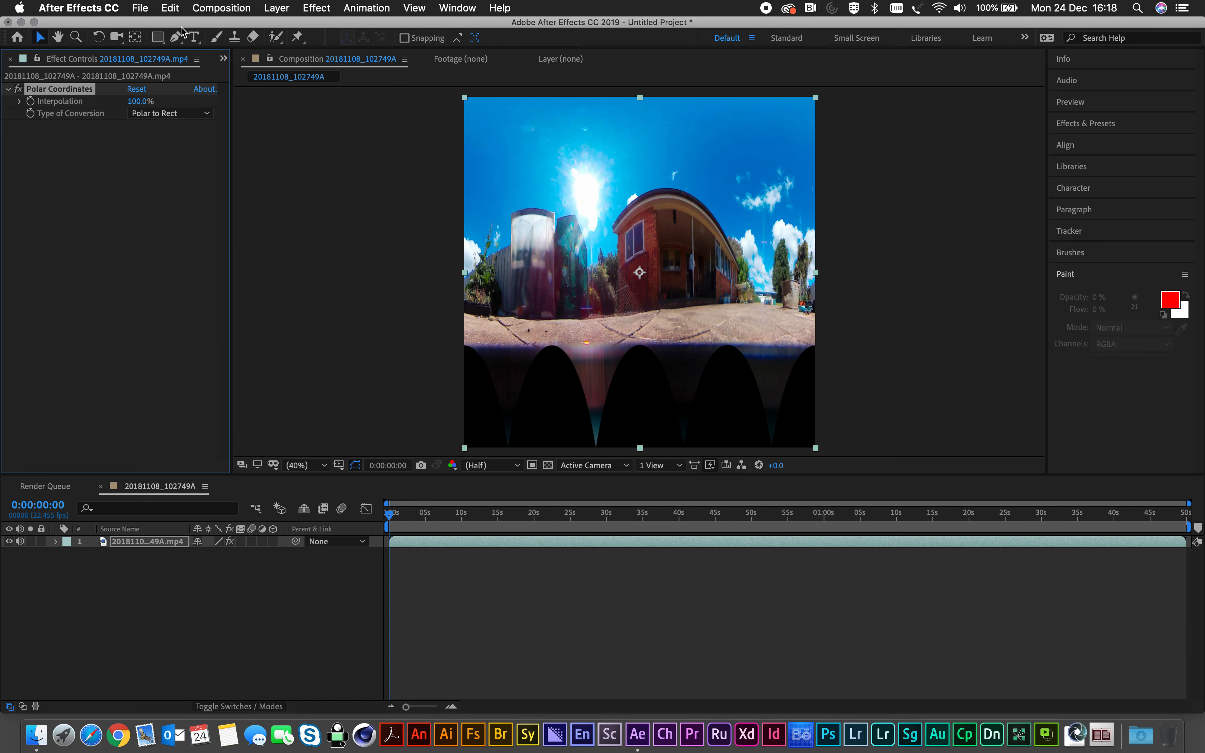
Unlock the composition's aspect ratio and set only its width to 2448*2 px.
{"action": "left_click", "coordinate": [223, 9]}
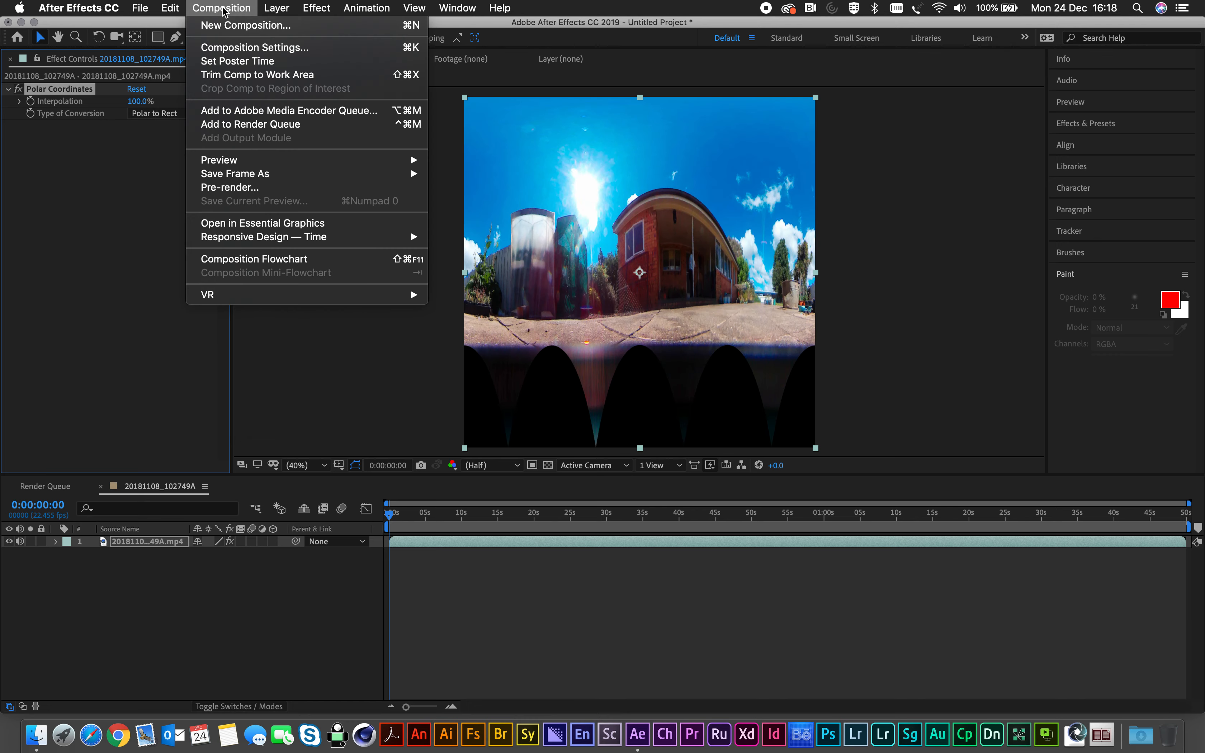
{"action": "left_click", "coordinate": [228, 48]}
{"action": "left_click", "coordinate": [531, 290]}
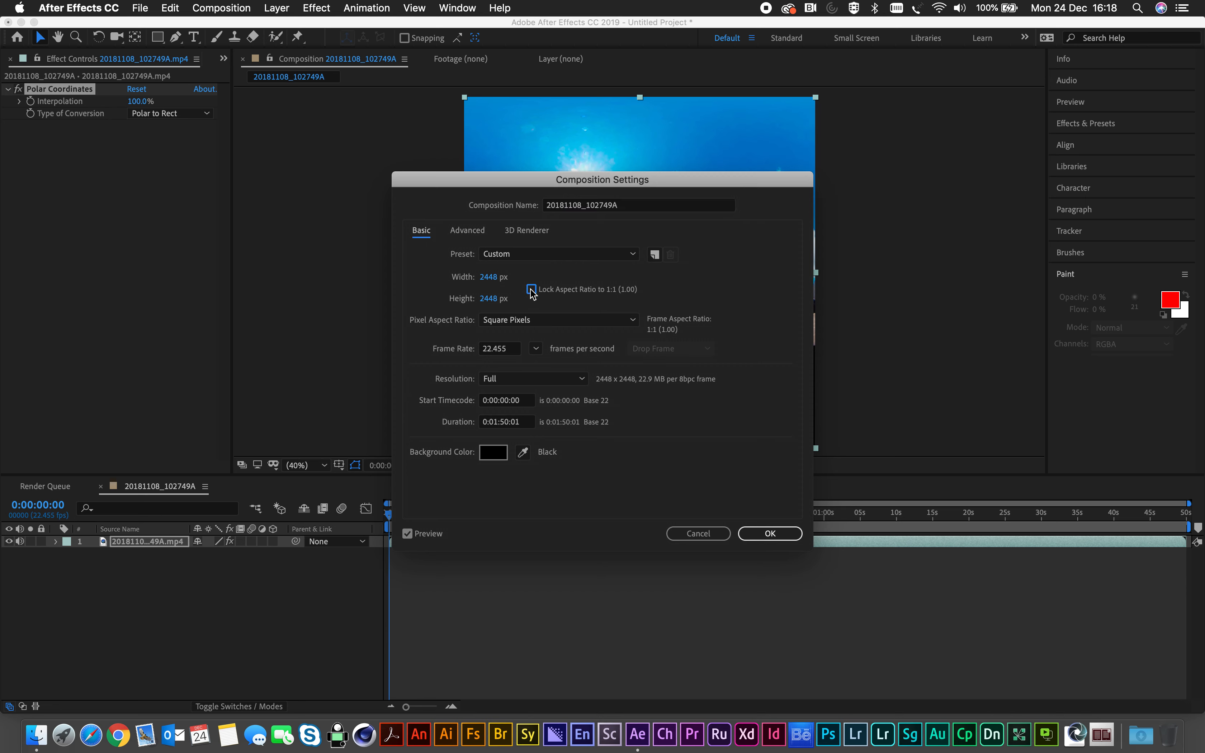
{"action": "left_click", "coordinate": [495, 278]}
{"action": "key", "text": "Right"}
{"action": "type", "text": "*2"}
{"action": "key", "text": "Return"}
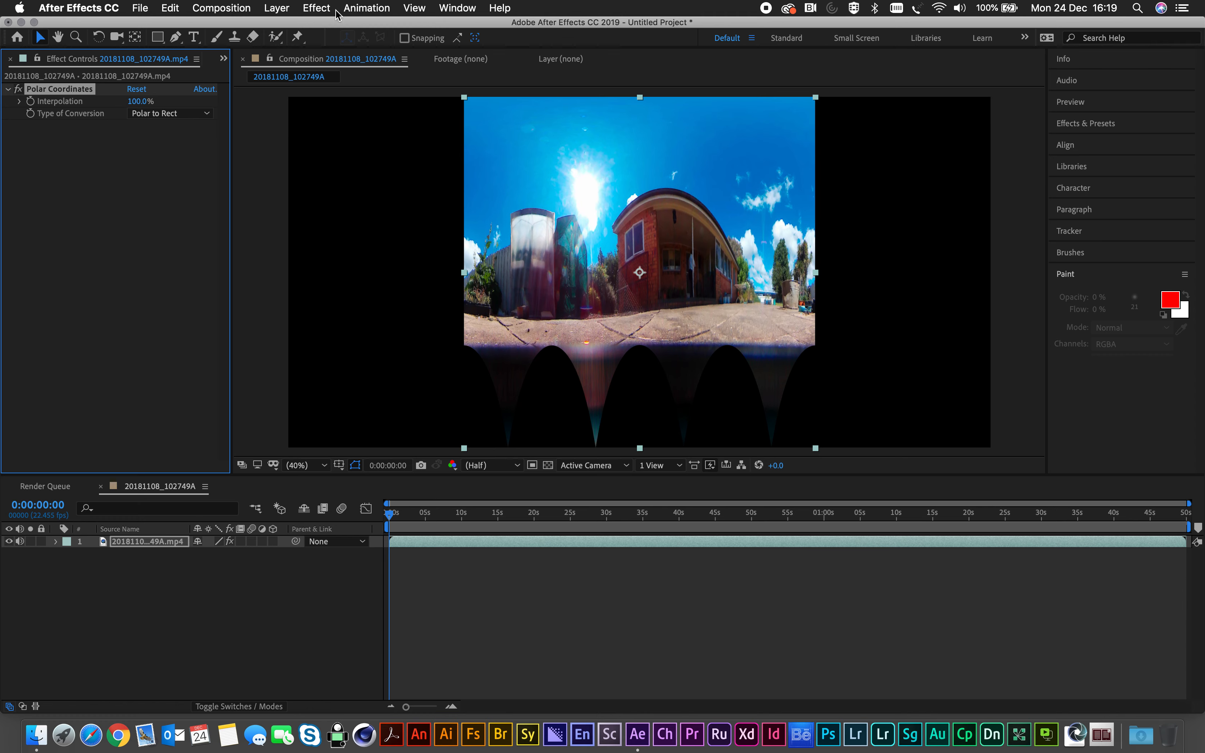
Stretch the footage layer to fit the whole composition and flip it horizontally.
{"action": "left_click", "coordinate": [275, 9]}
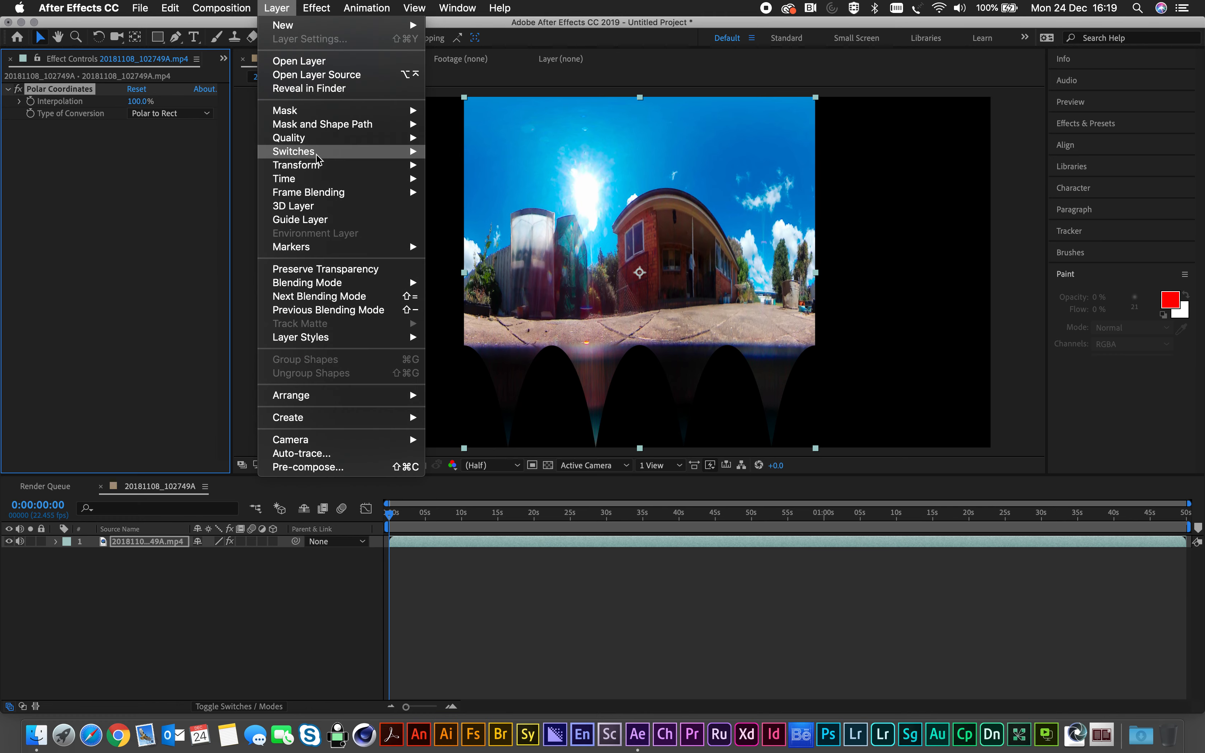
{"action": "mouse_move", "coordinate": [318, 169]}
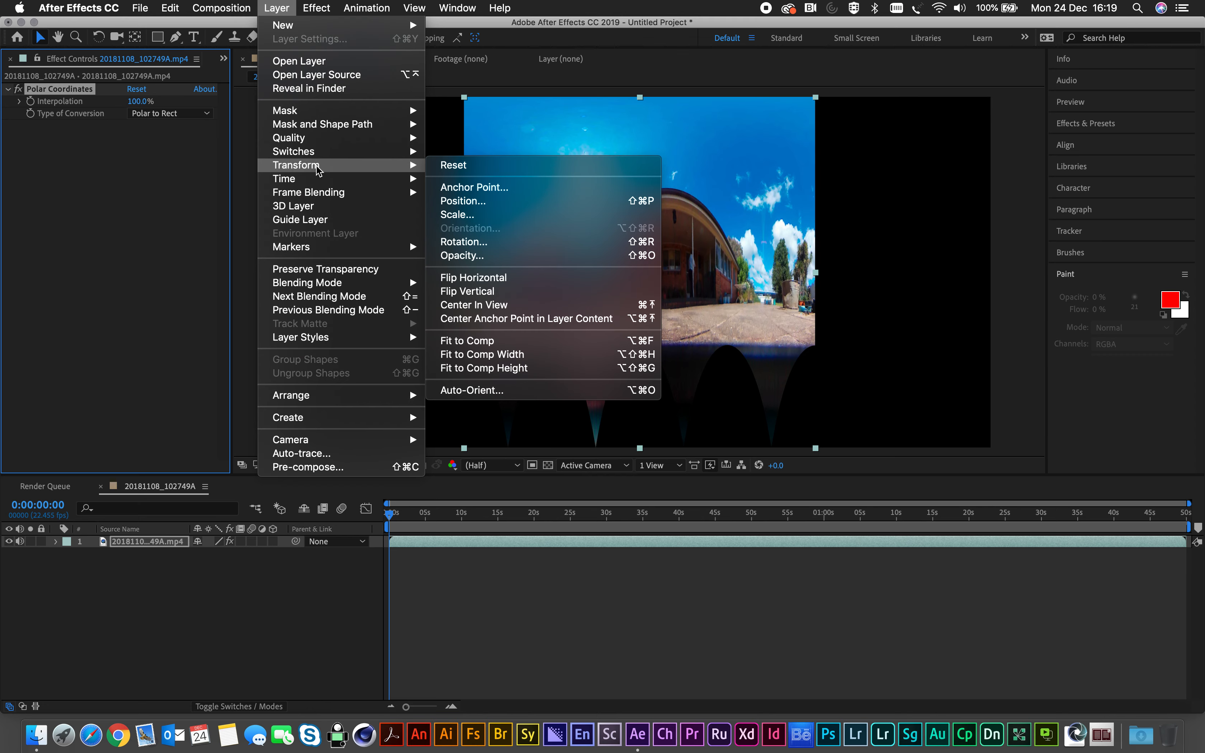
{"action": "left_click", "coordinate": [495, 343]}
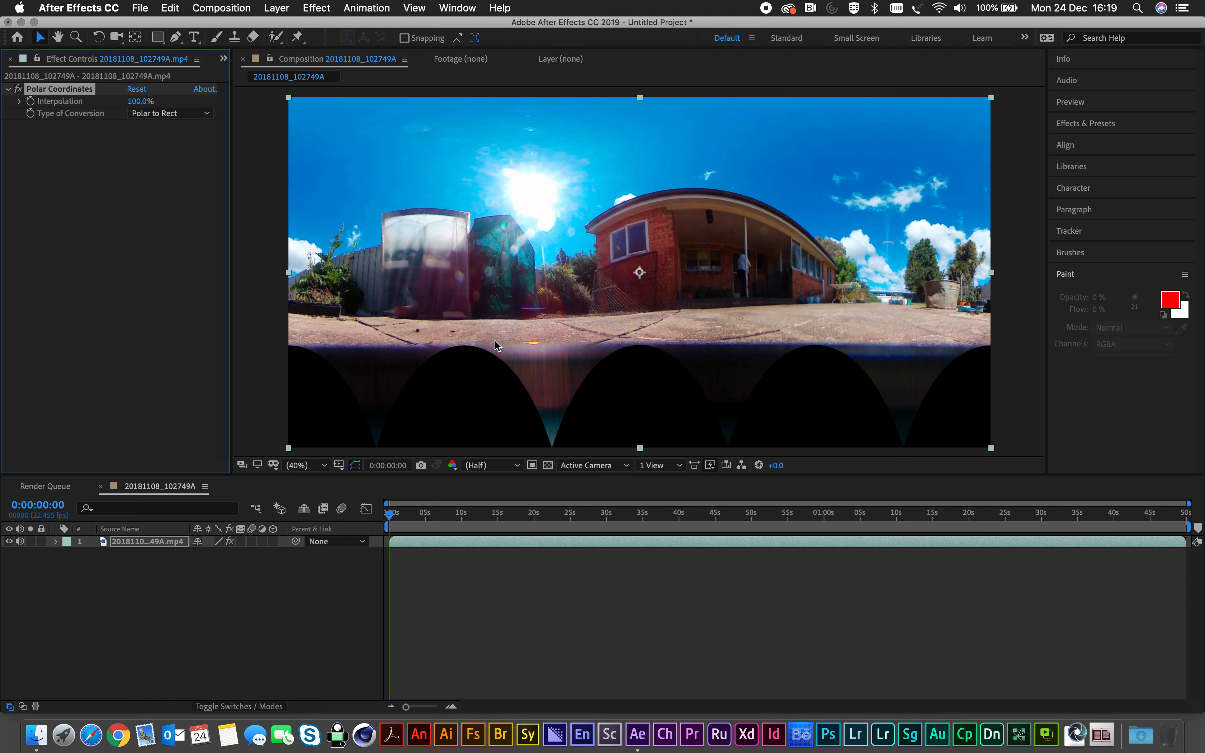
{"action": "left_click", "coordinate": [276, 8]}
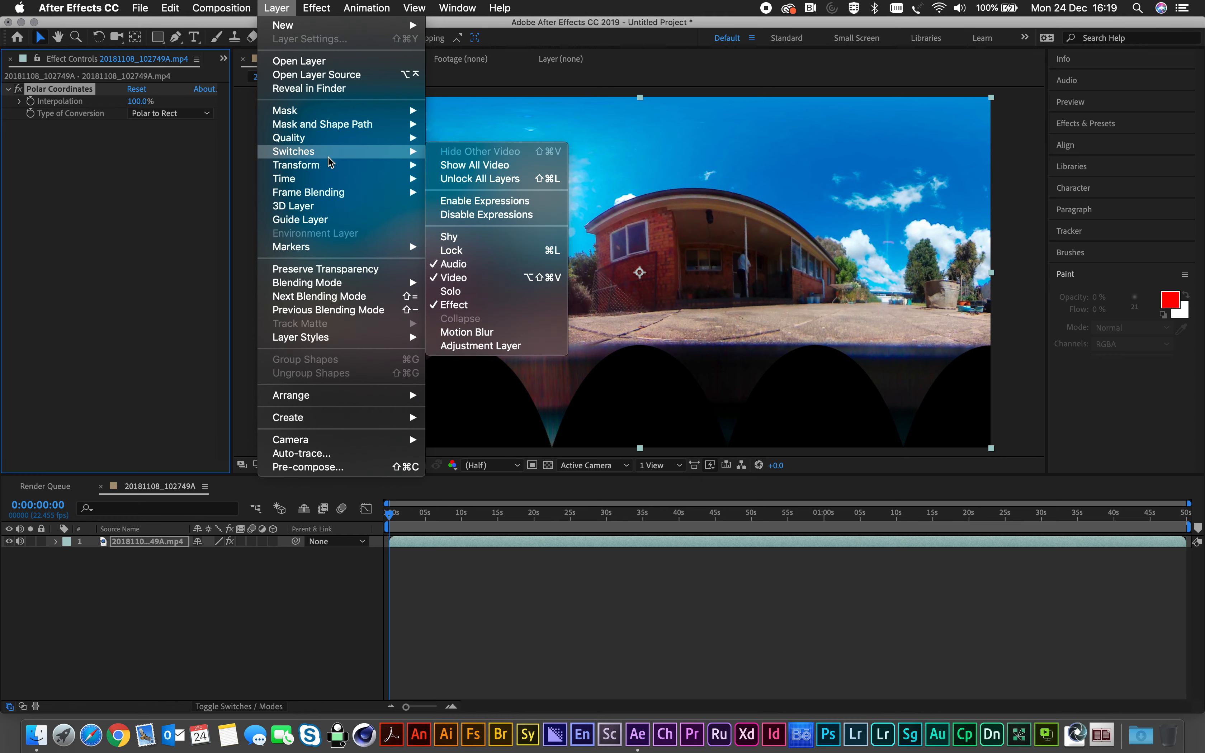
{"action": "left_click", "coordinate": [524, 279]}
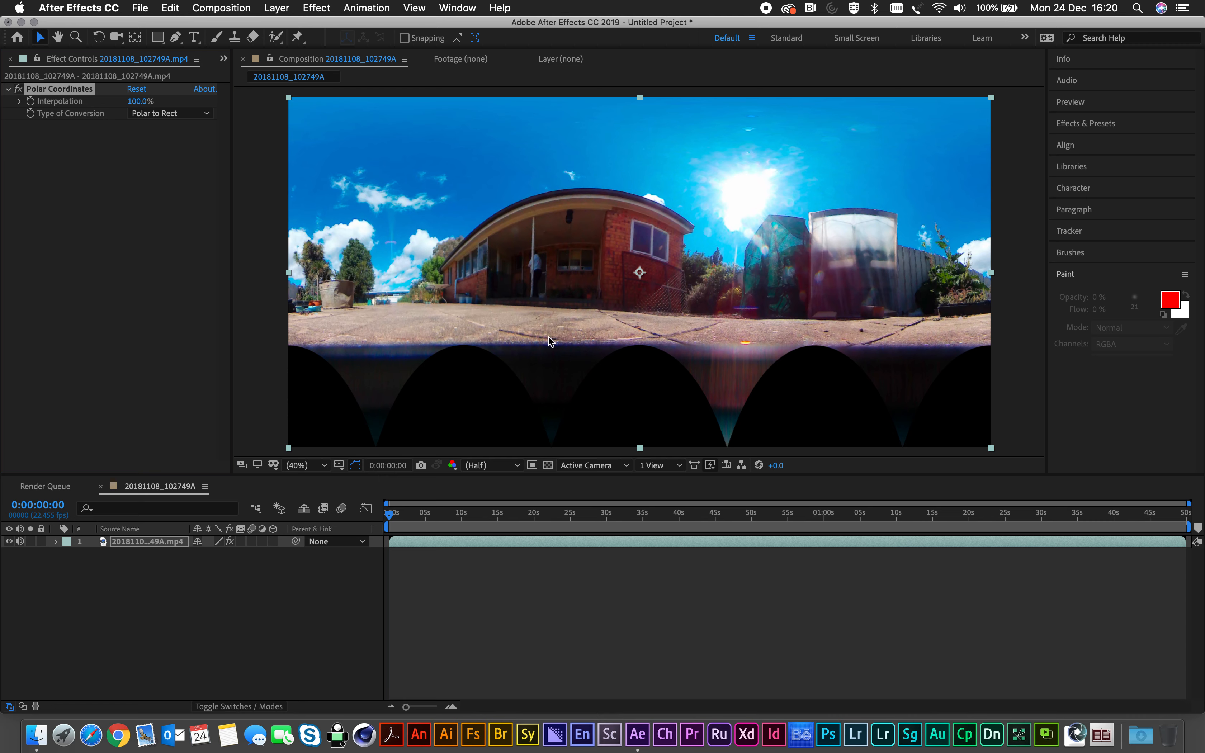
{"action": "left_click", "coordinate": [319, 8]}
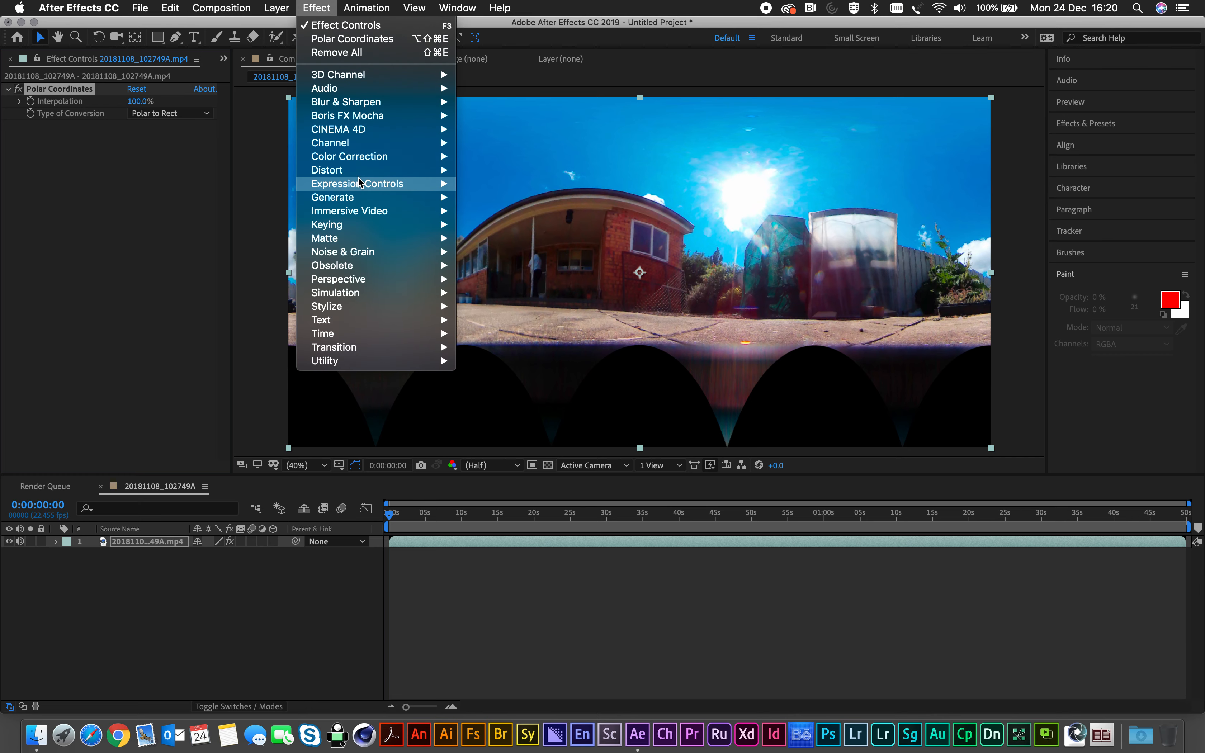
{"action": "mouse_move", "coordinate": [349, 170]}
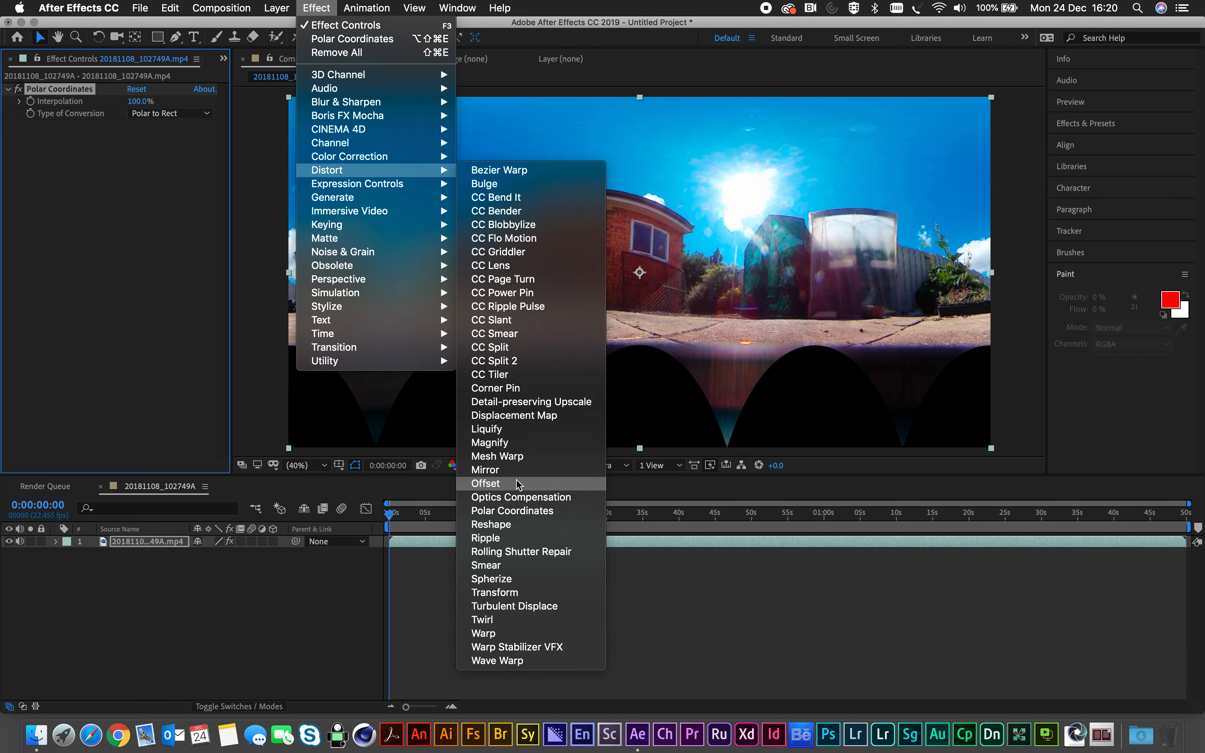
{"action": "left_click", "coordinate": [653, 24]}
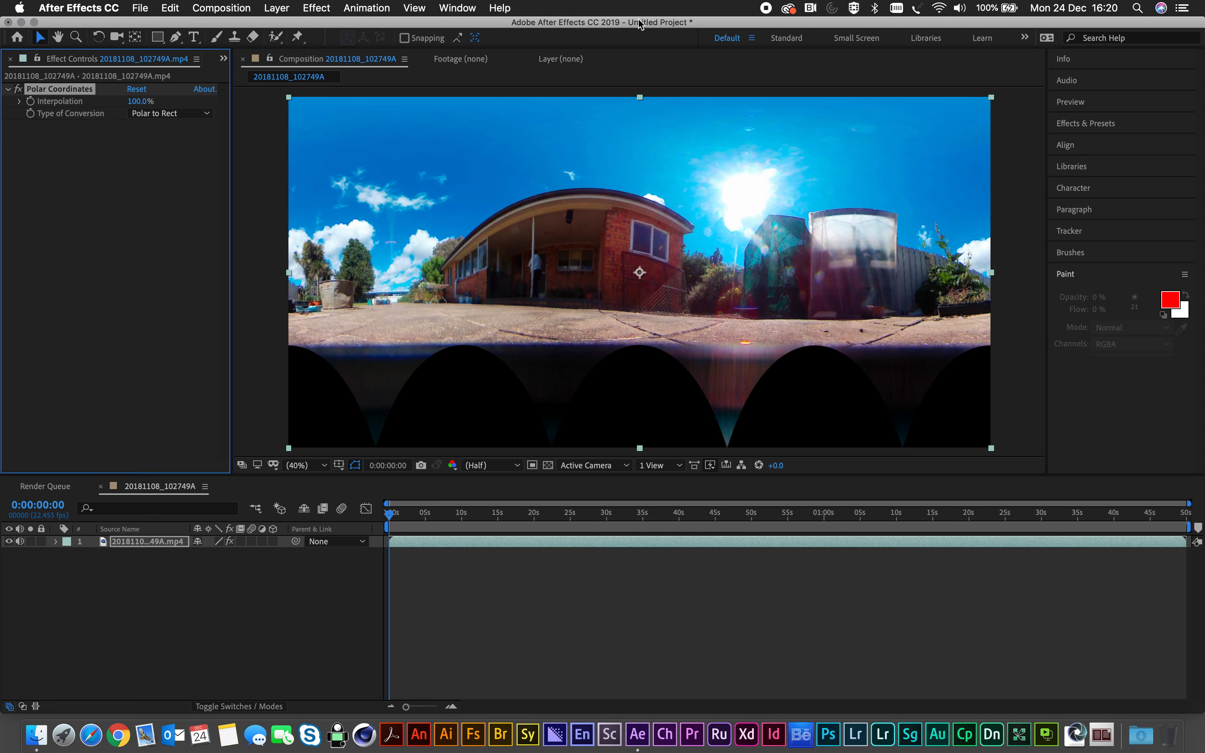
Save the project on the Desktop as "eqirectangular conversion.aep".
{"action": "left_click", "coordinate": [140, 8]}
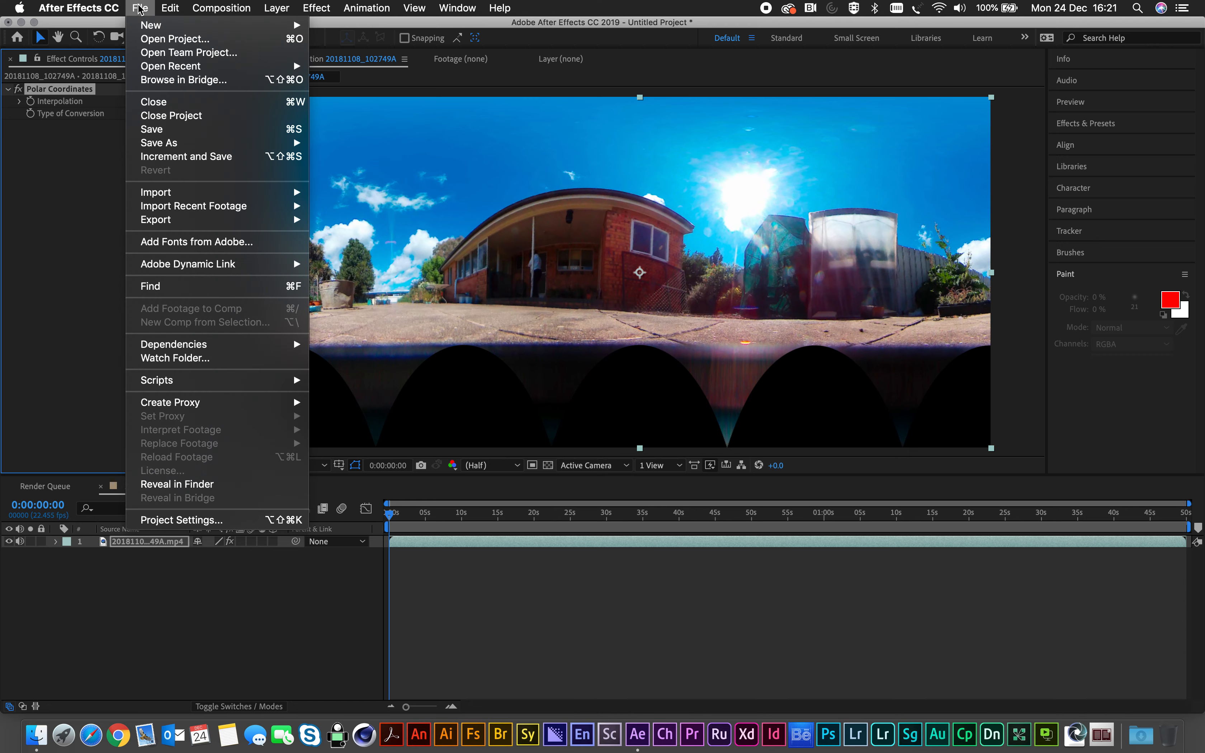
{"action": "left_click", "coordinate": [163, 128]}
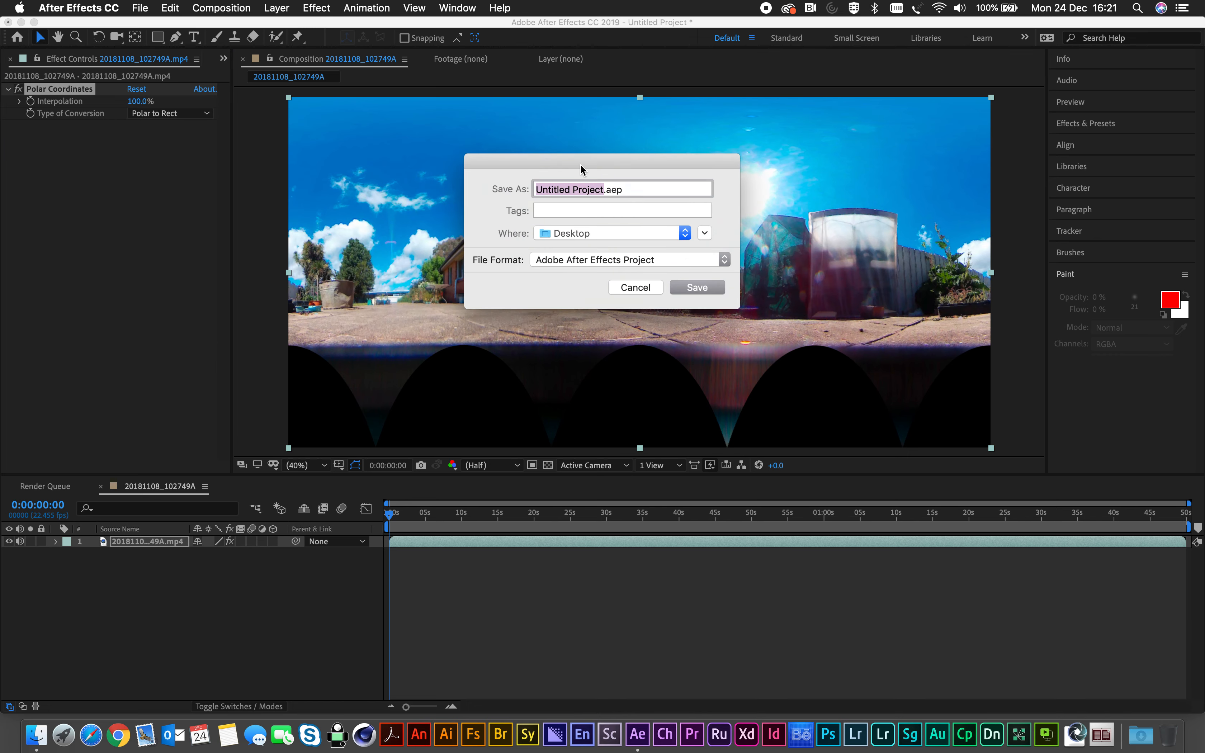
{"action": "type", "text": "eqirectangluar"}
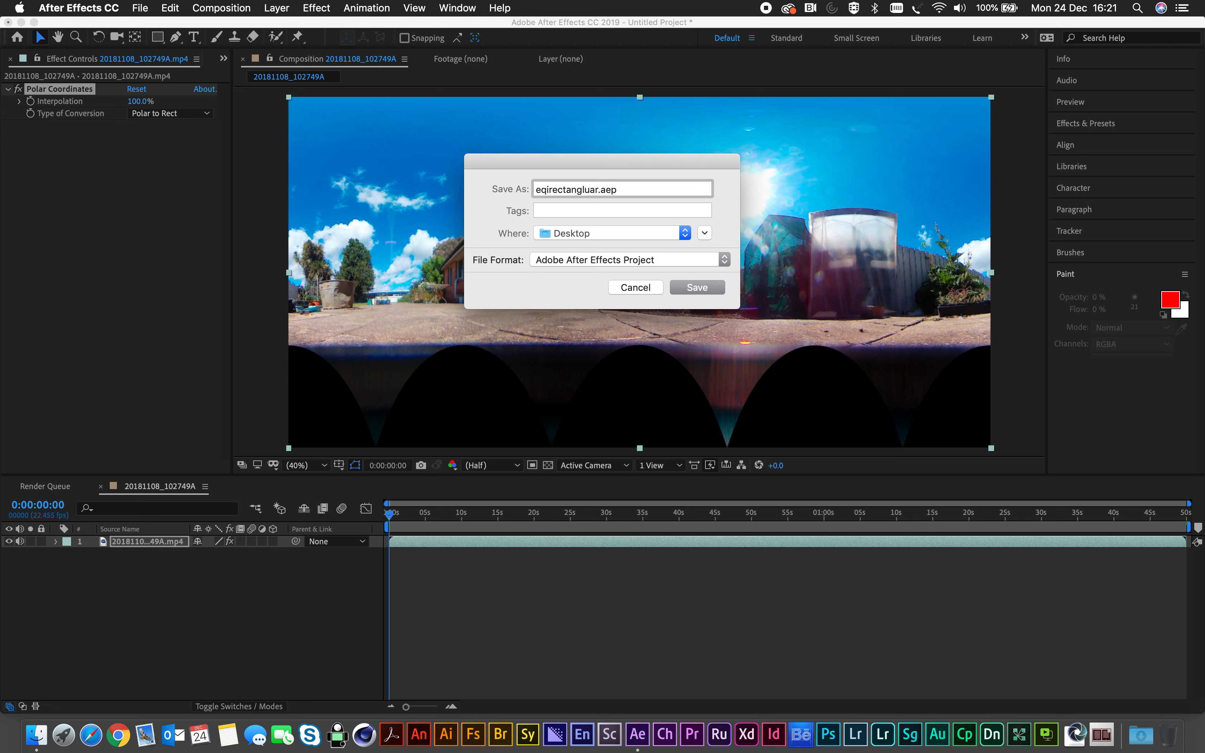
{"action": "key", "text": "BackSpace"}
{"action": "key", "text": "BackSpace"}
{"action": "key", "text": "BackSpace"}
{"action": "key", "text": "BackSpace"}
{"action": "type", "text": "ular conversion"}
{"action": "left_click", "coordinate": [703, 290]}
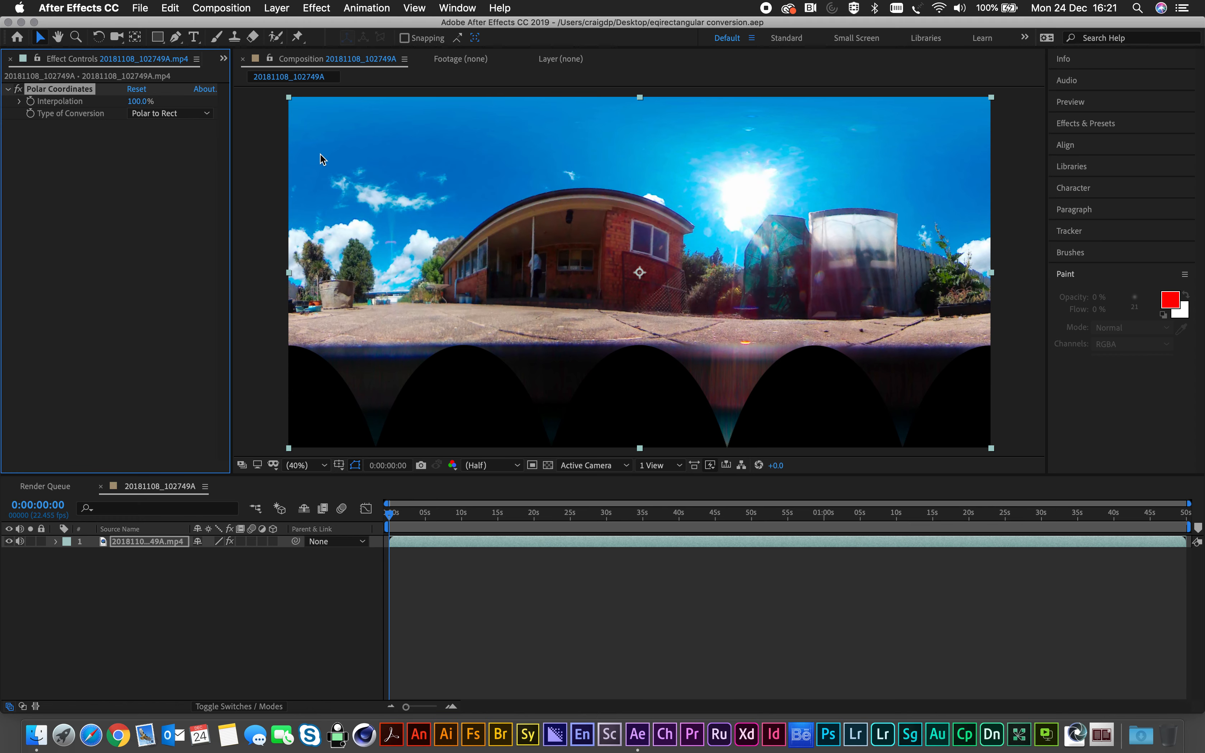
{"action": "left_click", "coordinate": [140, 8]}
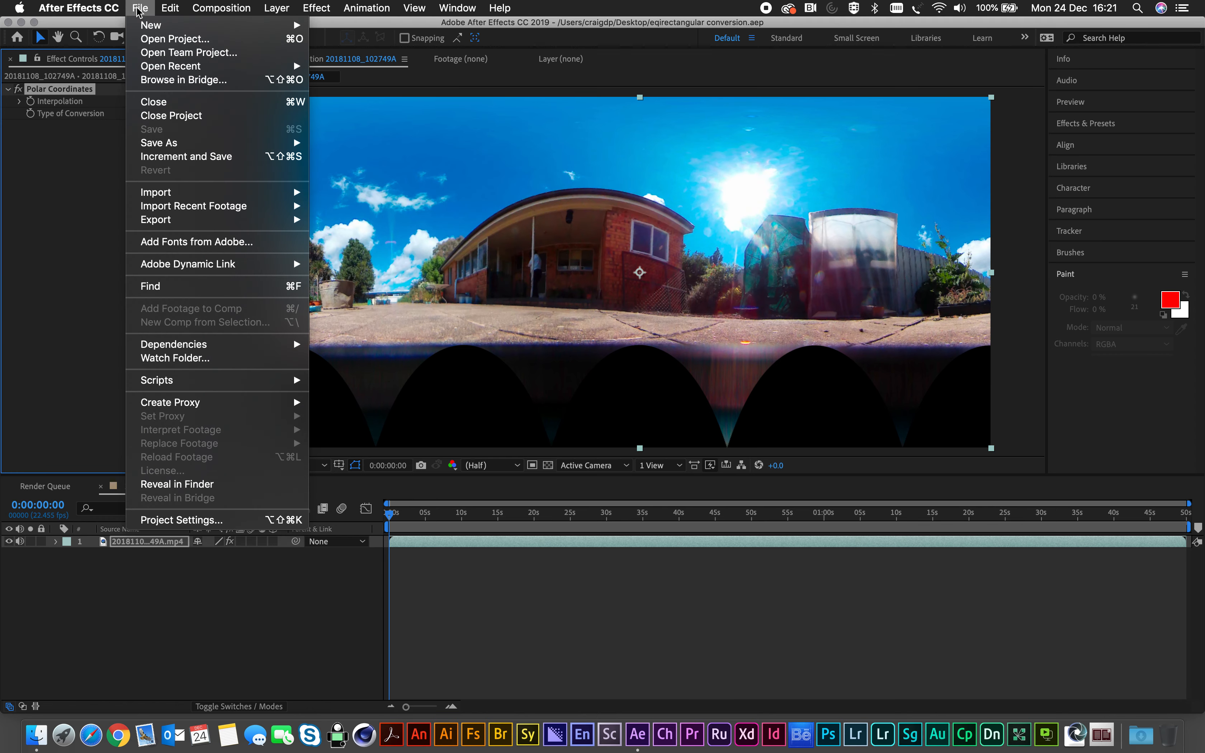
{"action": "mouse_move", "coordinate": [219, 8]}
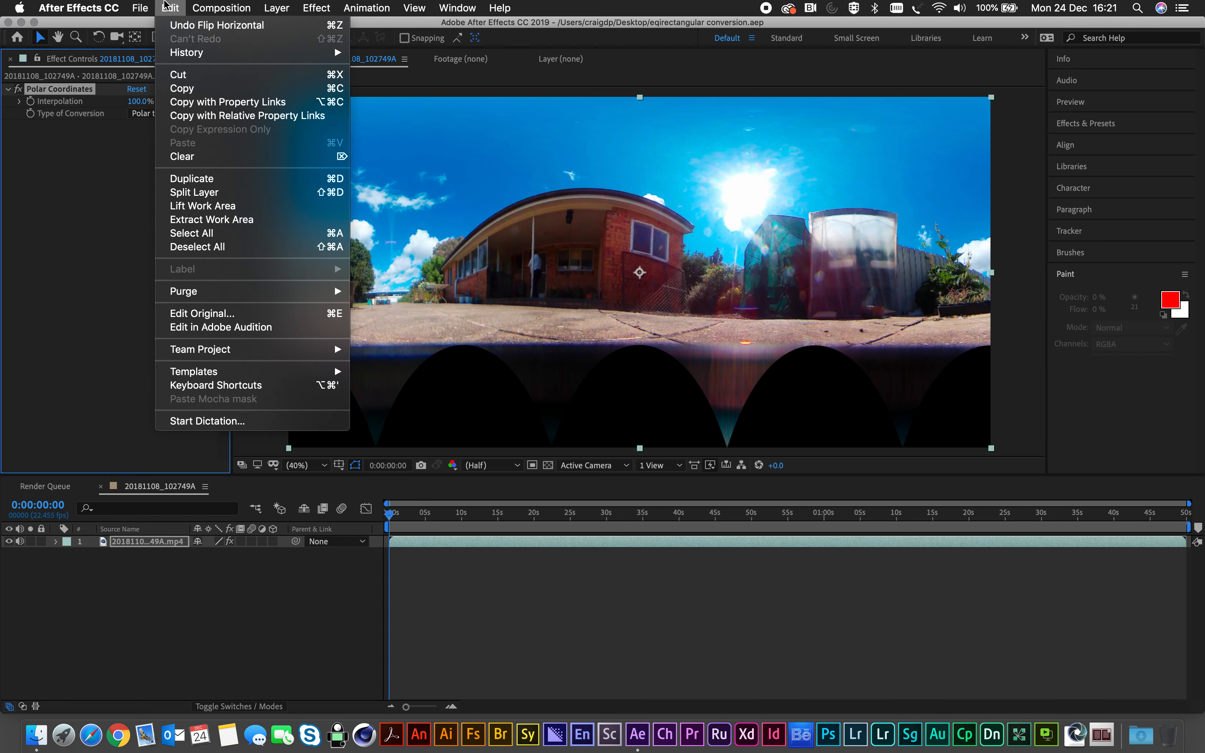
{"action": "mouse_move", "coordinate": [142, 9]}
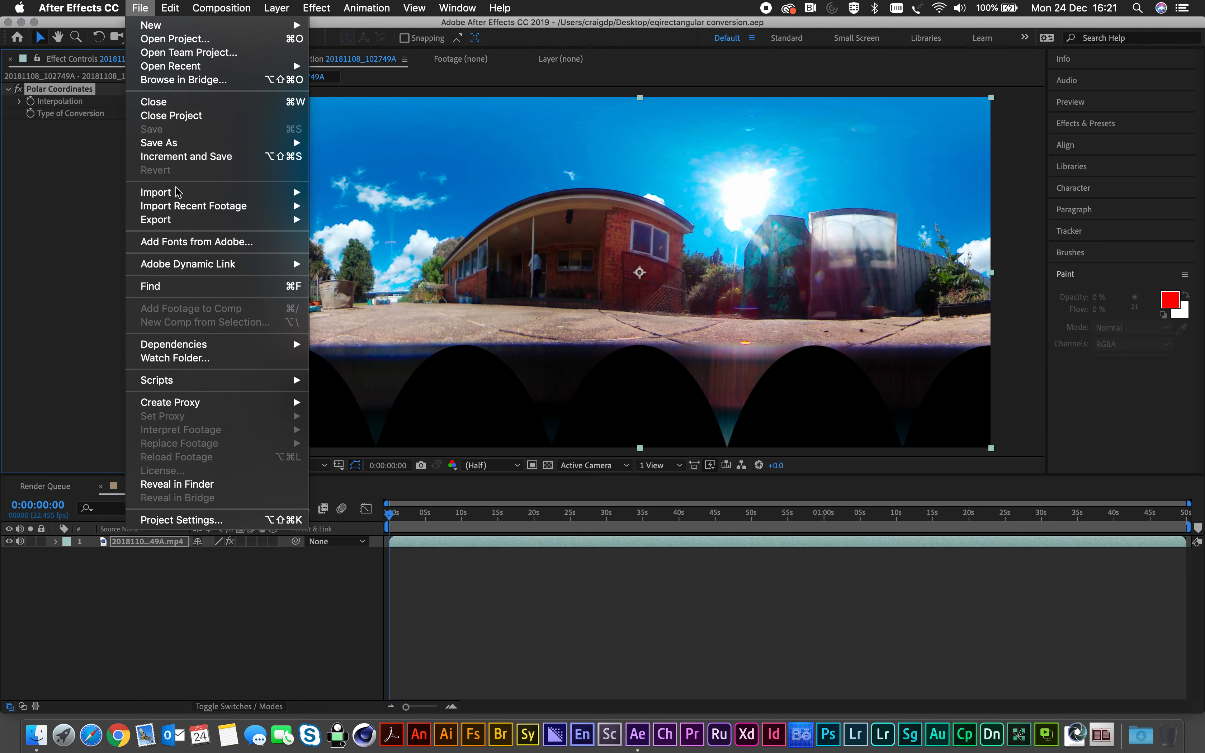
{"action": "mouse_move", "coordinate": [222, 219]}
{"action": "left_click", "coordinate": [139, 8]}
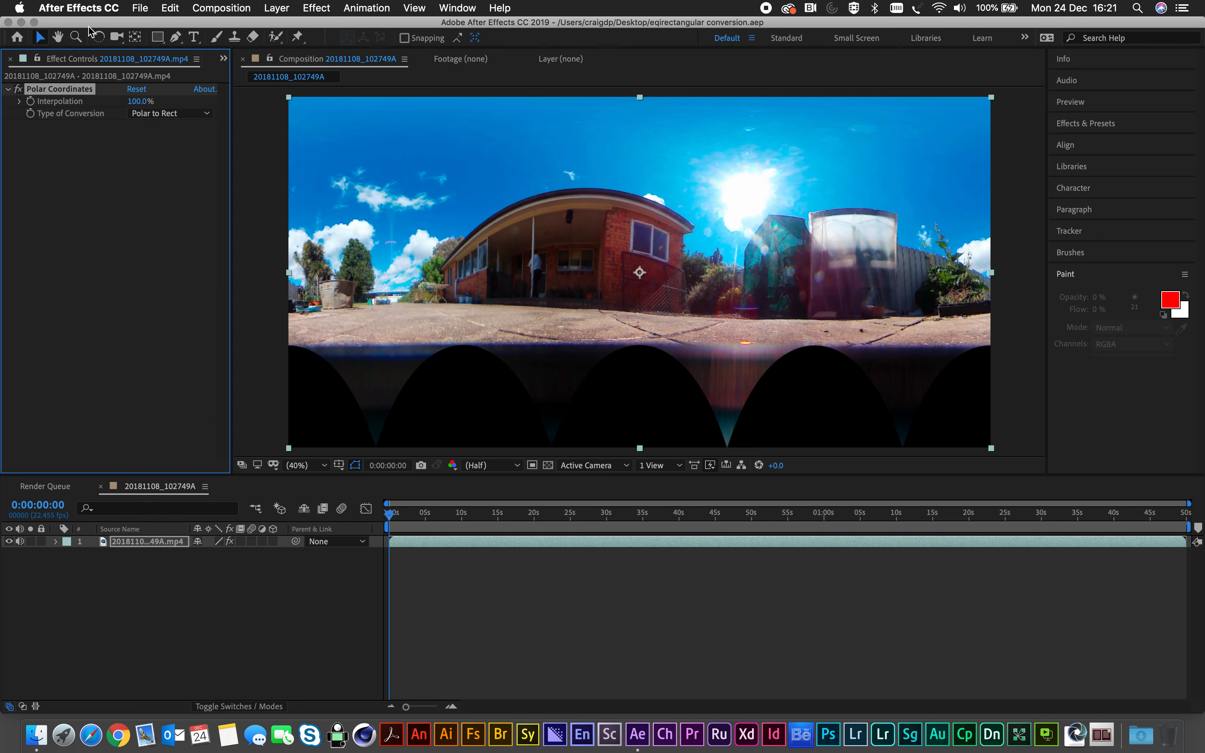
Minimize the project window and play the original fisheye video 20181108_102749A.mp4 from the desktop in QuickTime Player.
{"action": "left_click", "coordinate": [22, 23]}
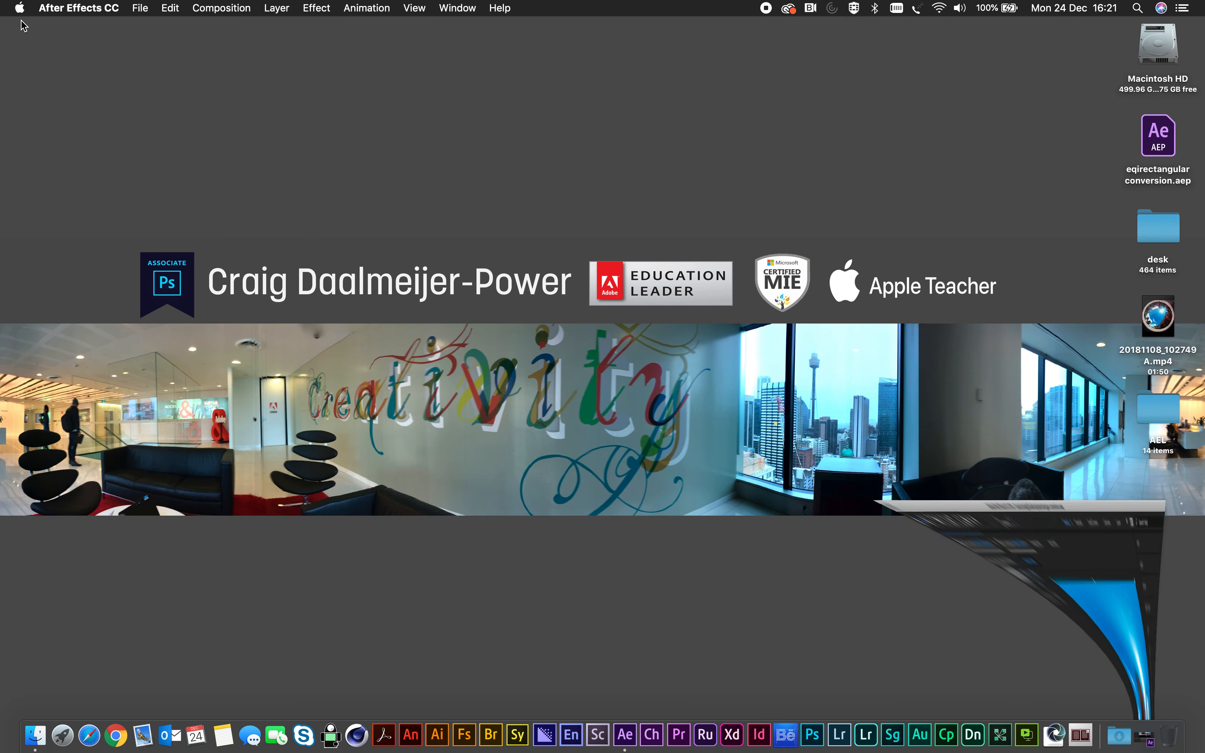
{"action": "left_click", "coordinate": [1153, 316]}
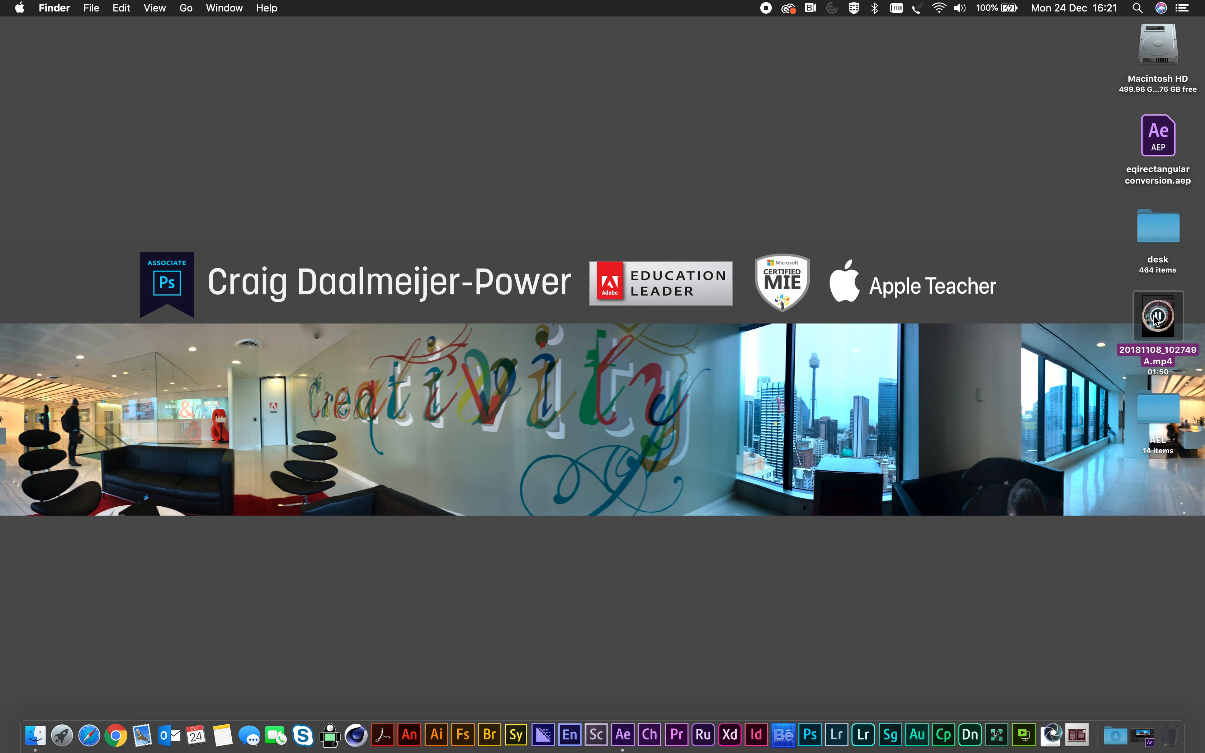
{"action": "double_click", "coordinate": [1154, 328]}
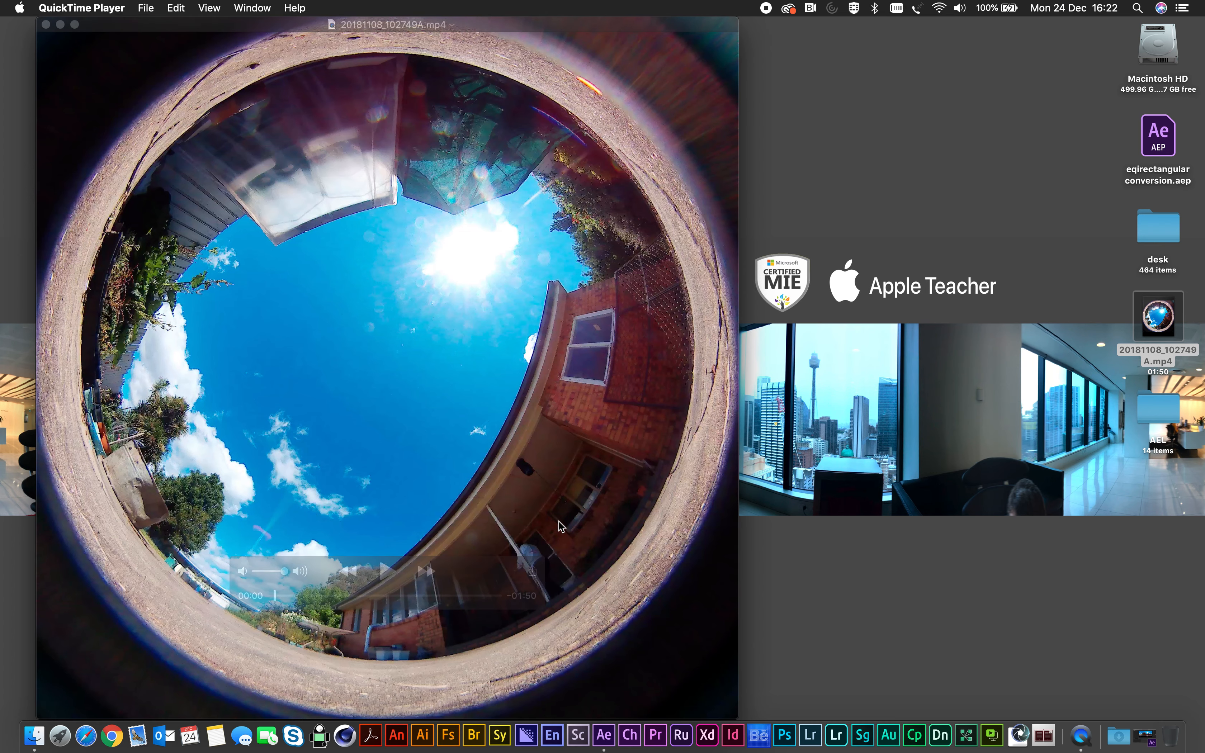
{"action": "left_click", "coordinate": [386, 571]}
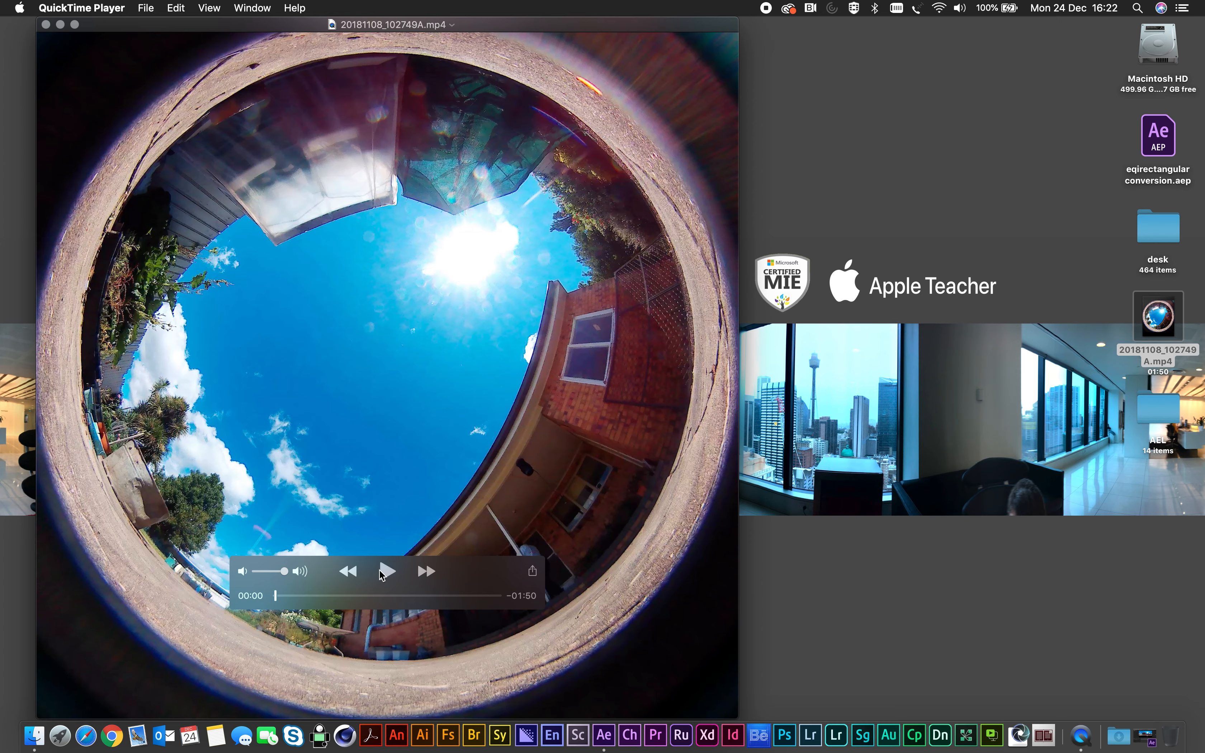
Sort the desk folder by date modified, play 20181108_102749A_converted.mp4, and pause it after a few seconds.
{"action": "double_click", "coordinate": [1146, 242]}
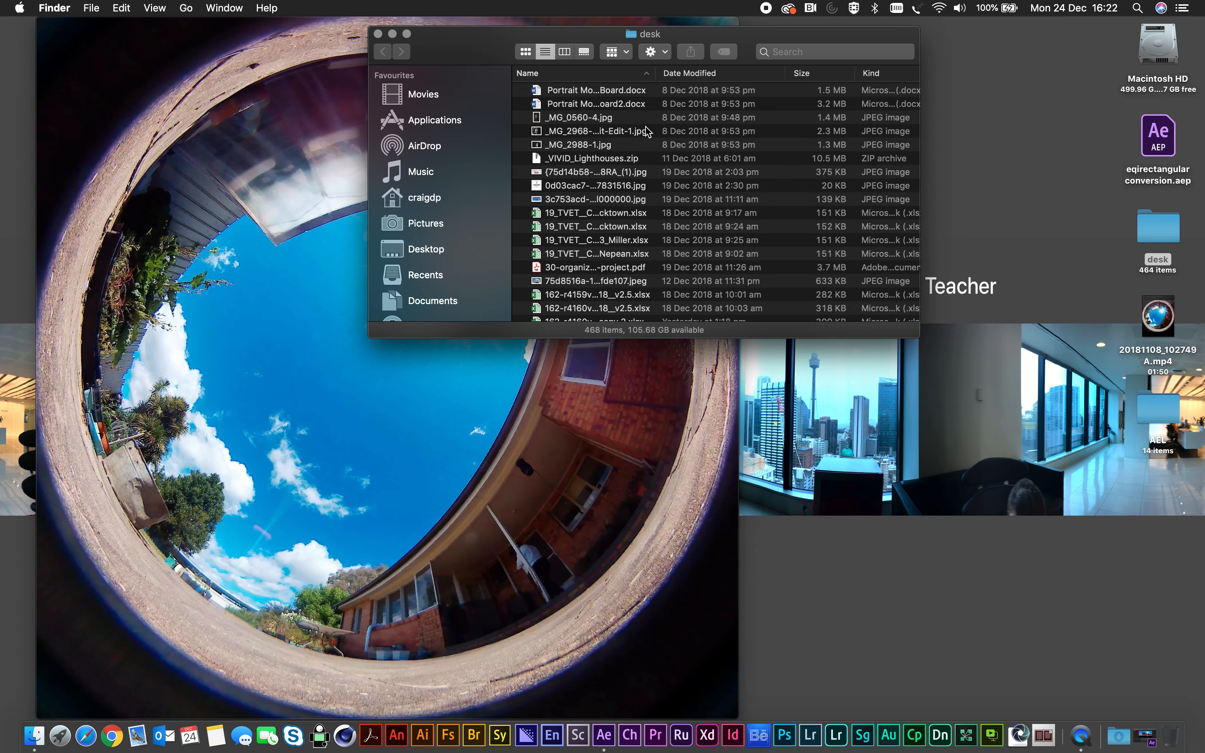
{"action": "left_click", "coordinate": [696, 74]}
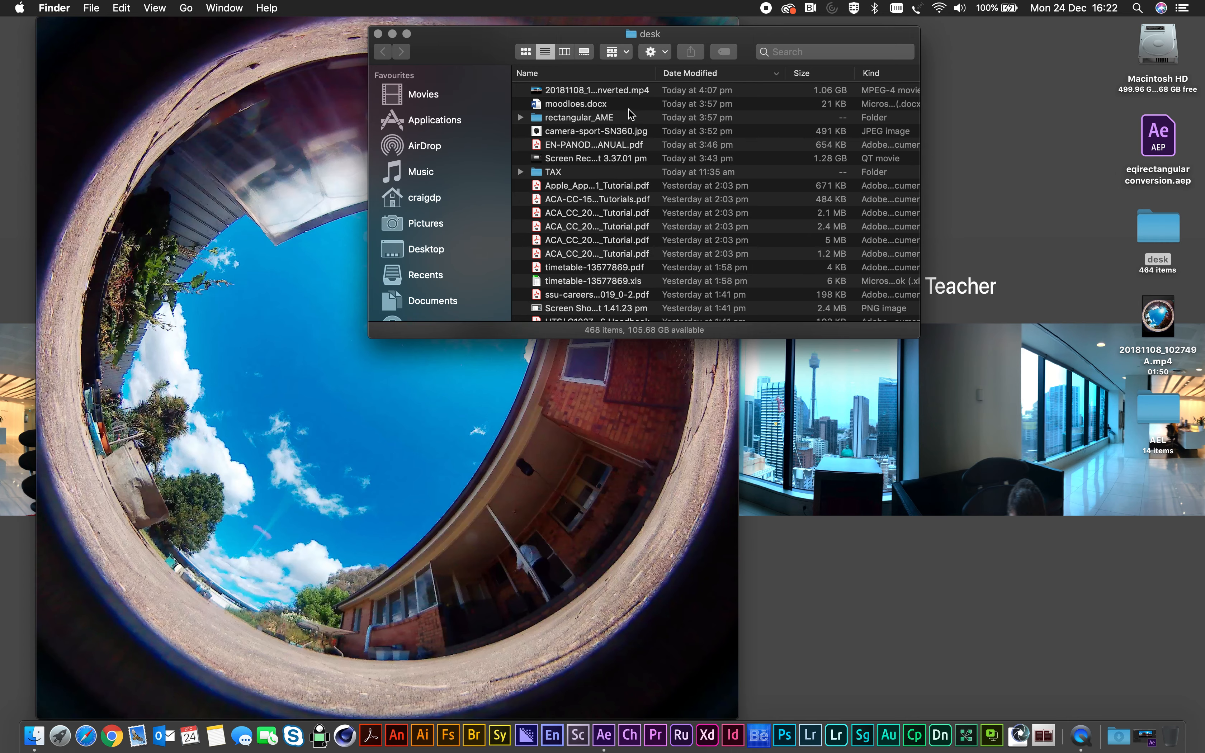
{"action": "double_click", "coordinate": [610, 93]}
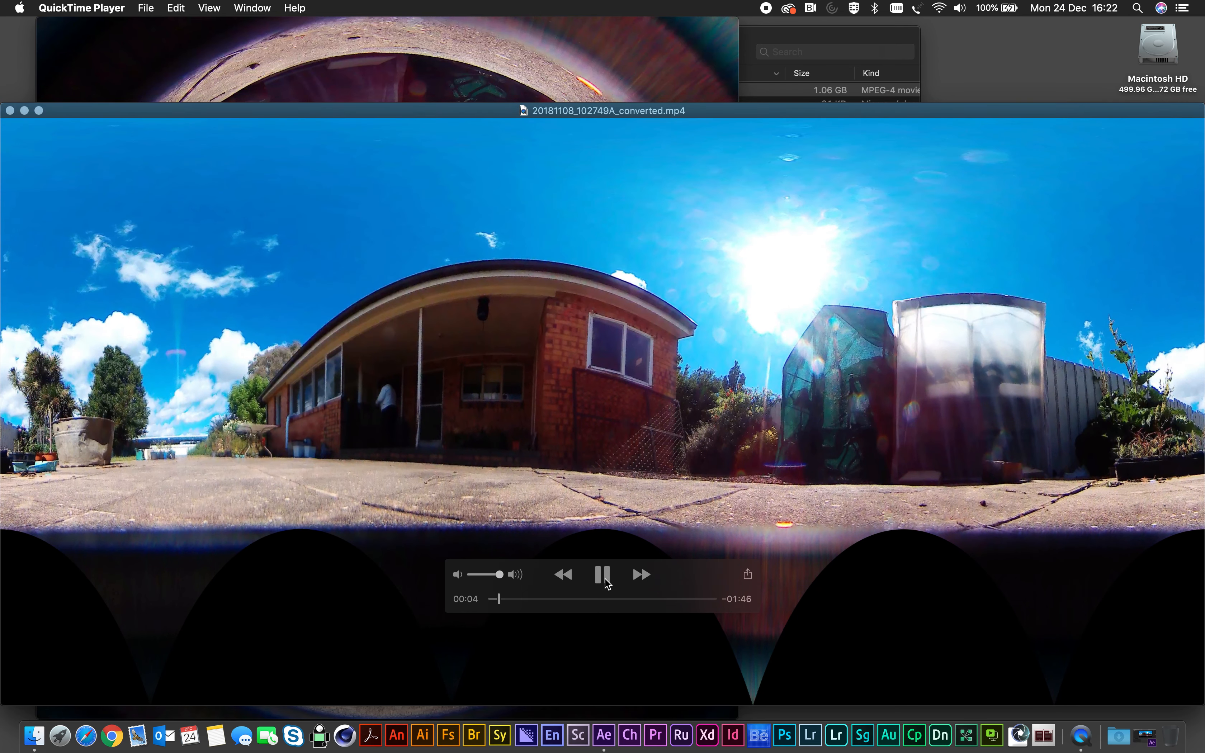
{"action": "left_click", "coordinate": [601, 573]}
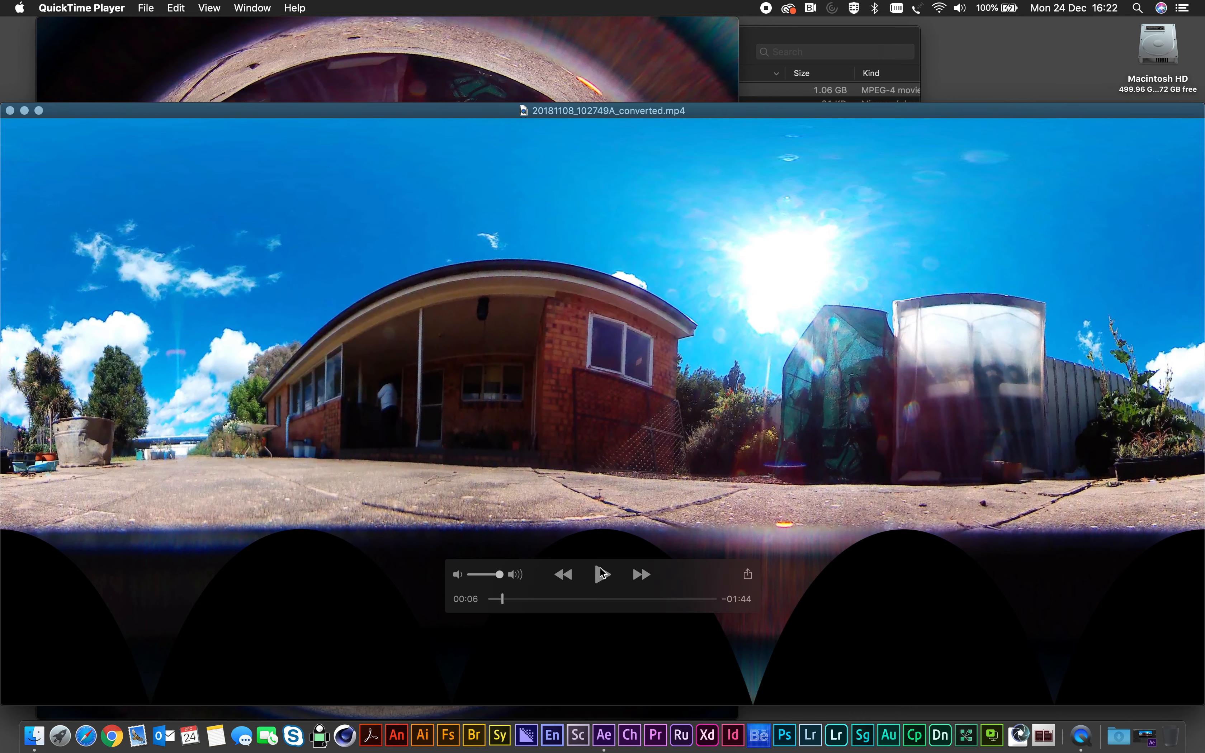